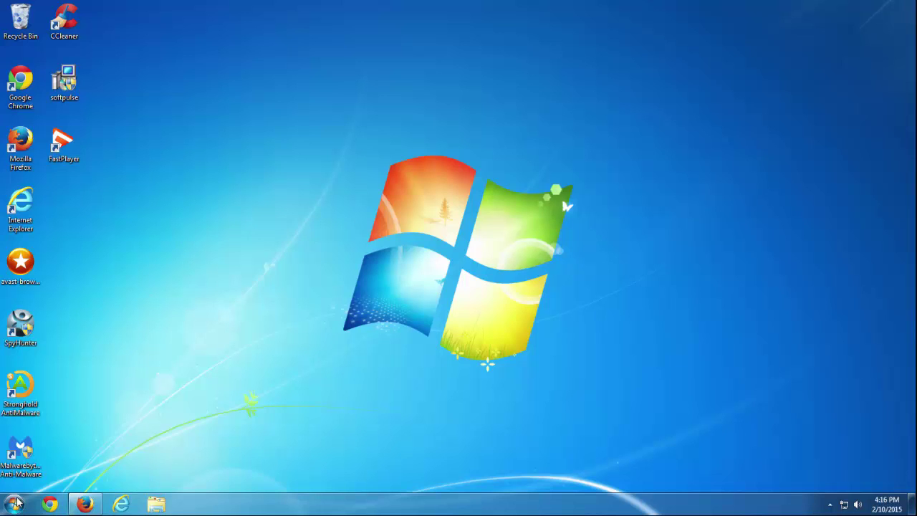
Bring up the Best Buy page in Firefox and highlight the "Ads by CheckMeUp" label beneath the injected ad.
left_click(15, 504)
left_click(479, 308)
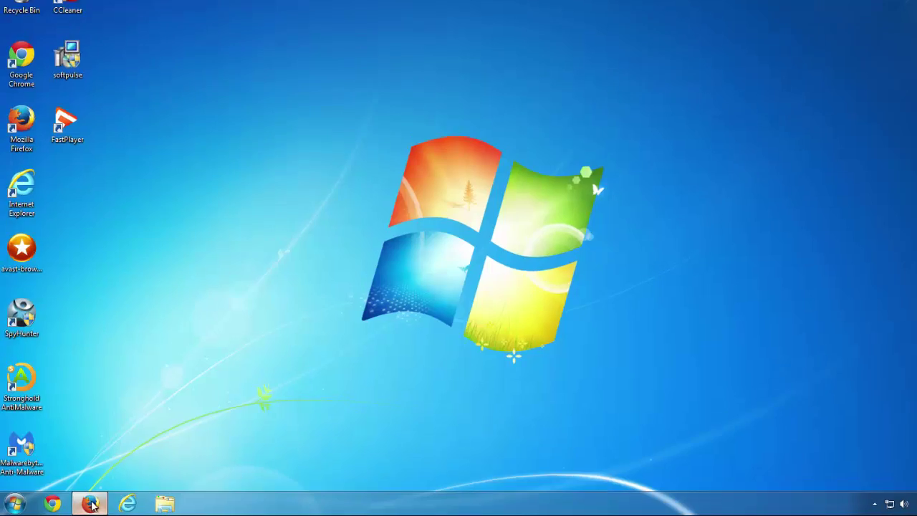
left_click(103, 503)
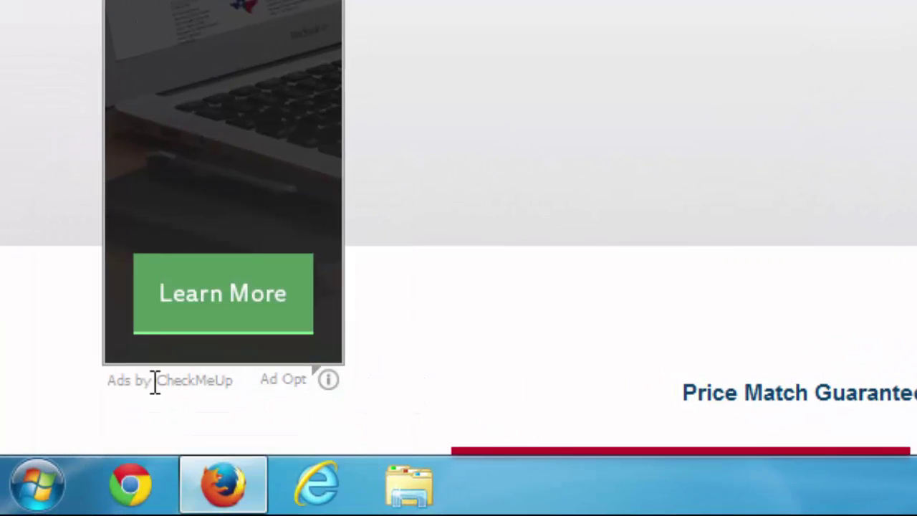
left_click_drag(109, 383, 231, 383)
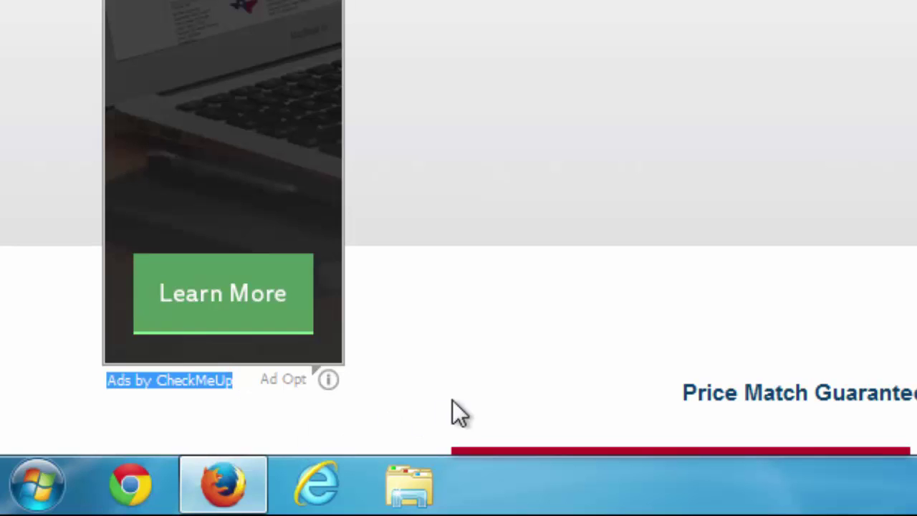
left_click(526, 362)
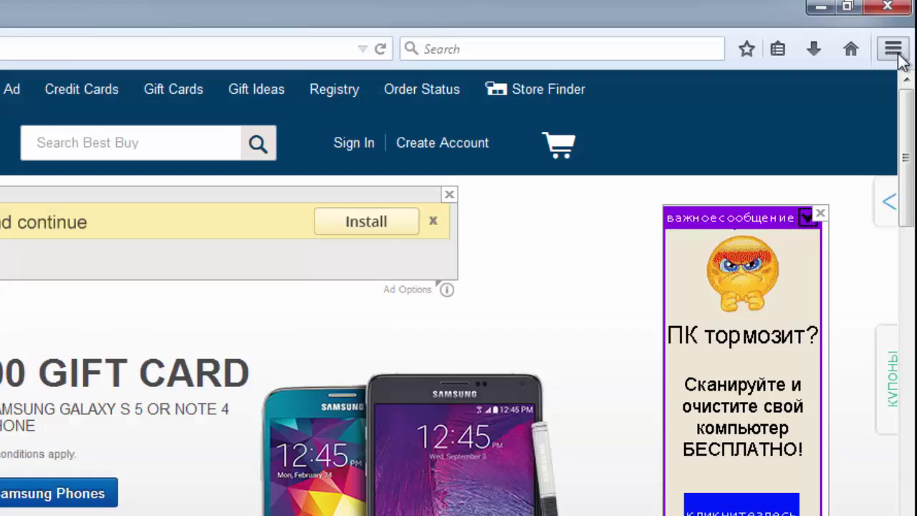
View the installed Firefox extensions in a smaller, repositioned window, and close the browser with all its tabs.
left_click(896, 52)
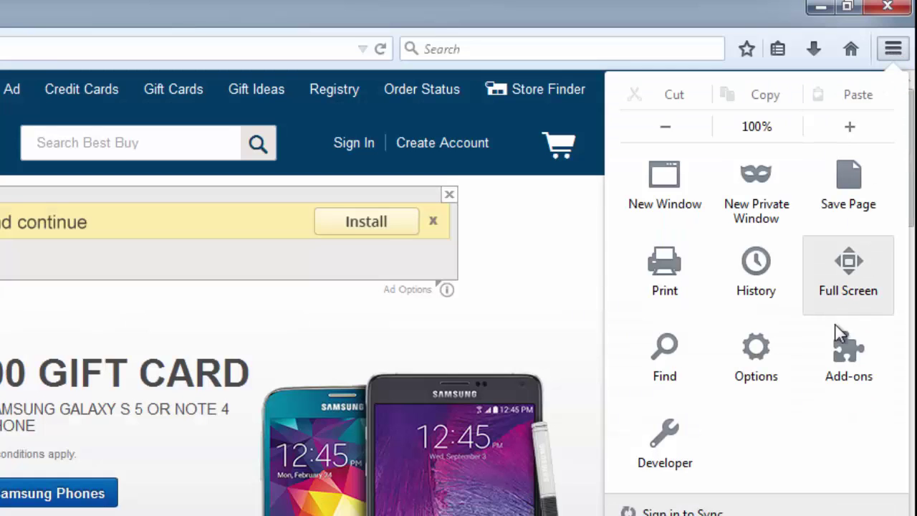
left_click(850, 361)
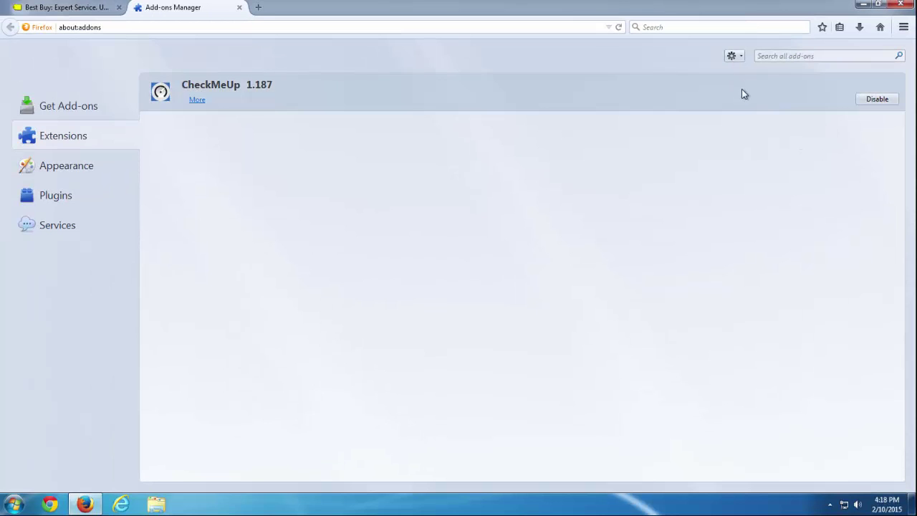
left_click(879, 5)
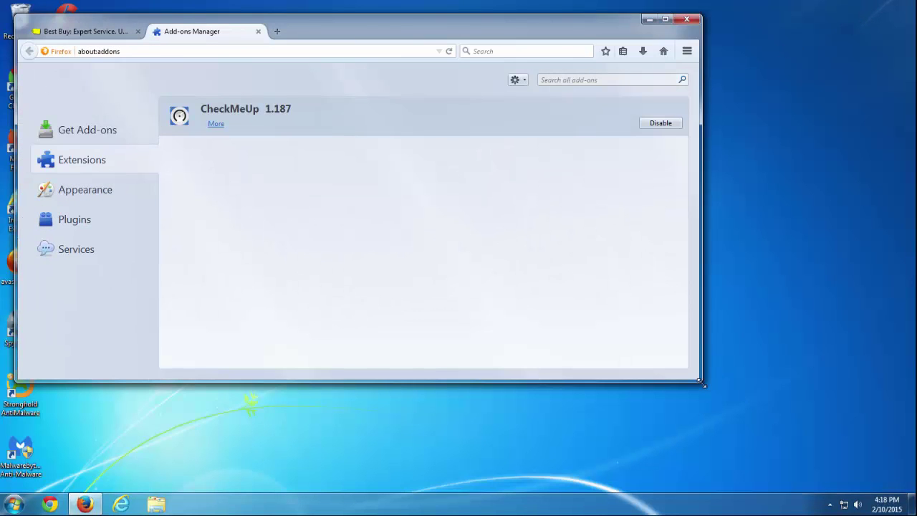
left_click_drag(637, 405, 528, 419)
left_click_drag(358, 22, 565, 39)
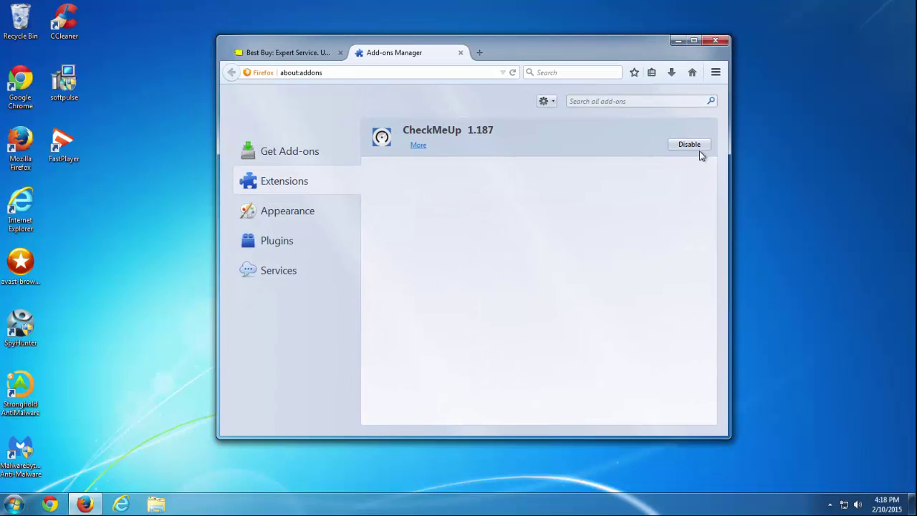
left_click(715, 42)
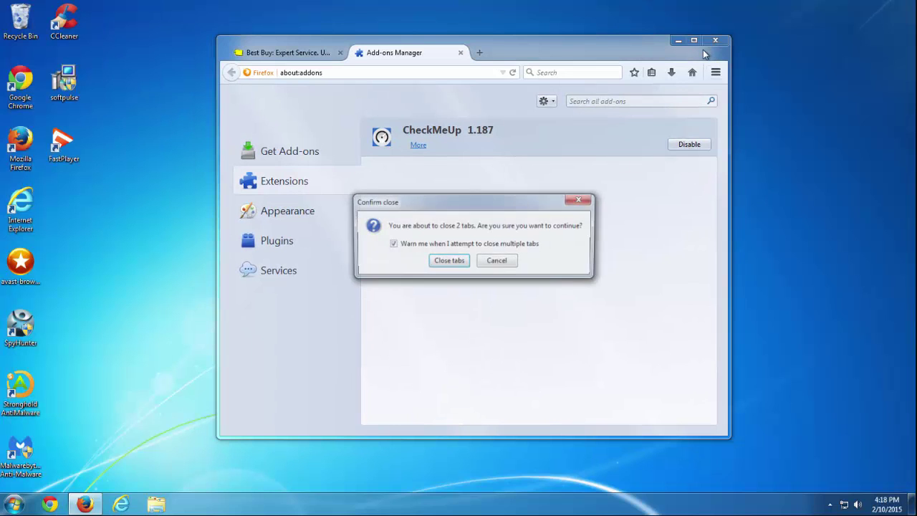
left_click(446, 261)
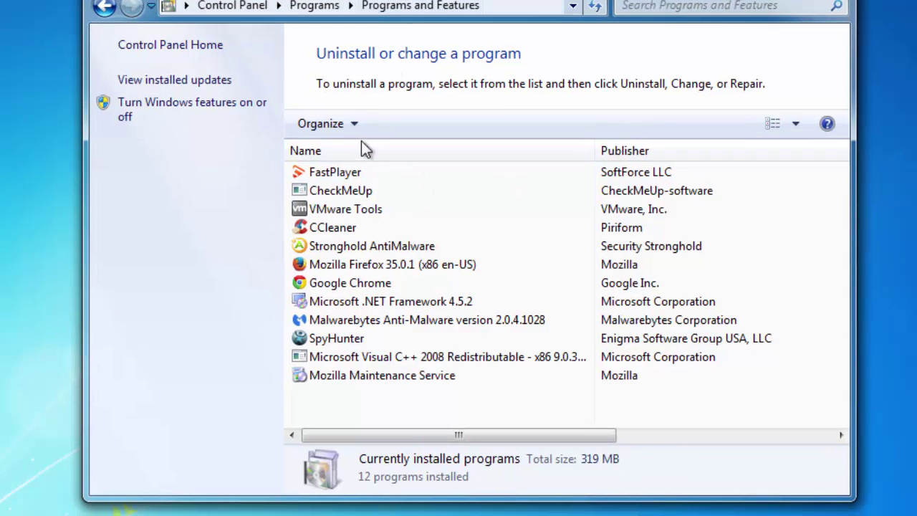
Uninstall the CheckMeUp program from the installed programs list and finish its uninstaller.
left_click(349, 200)
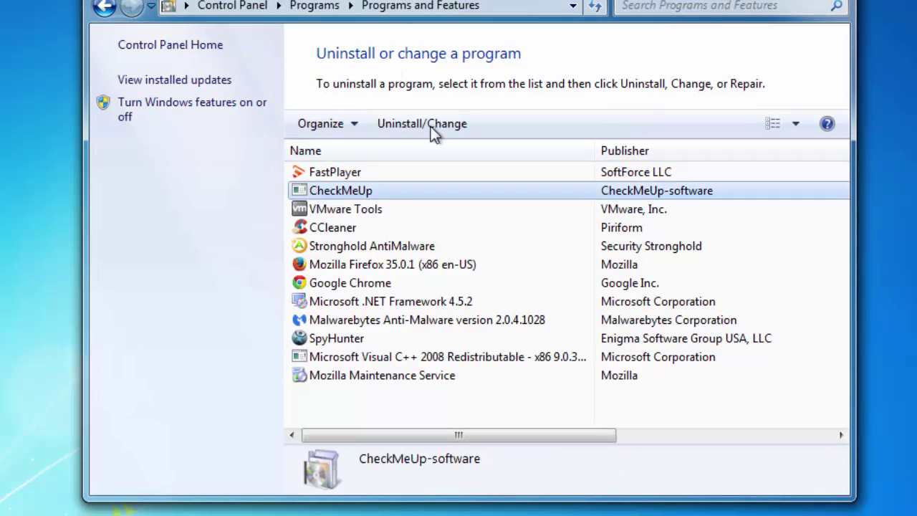
left_click(424, 123)
left_click(591, 419)
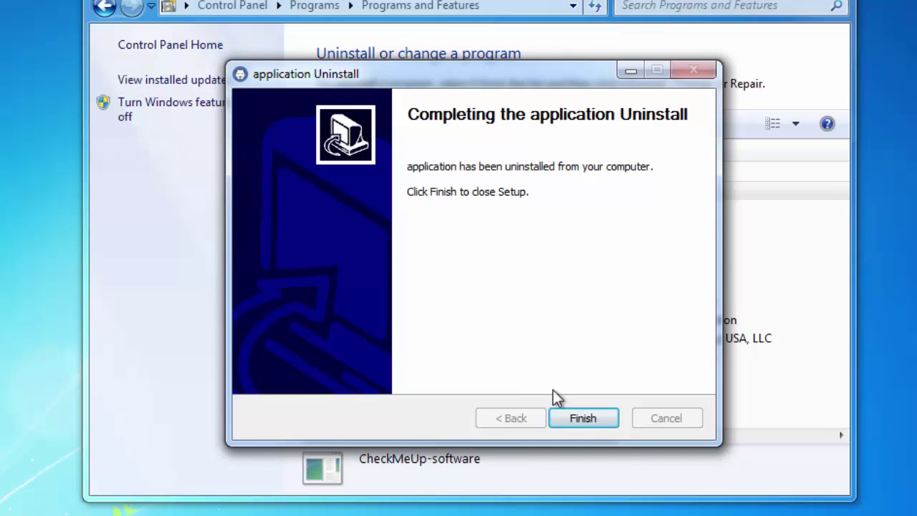
left_click(584, 420)
Uninstall FastPlayer with English as the language, choosing to reboot manually later, and close Programs and Features.
left_click(334, 176)
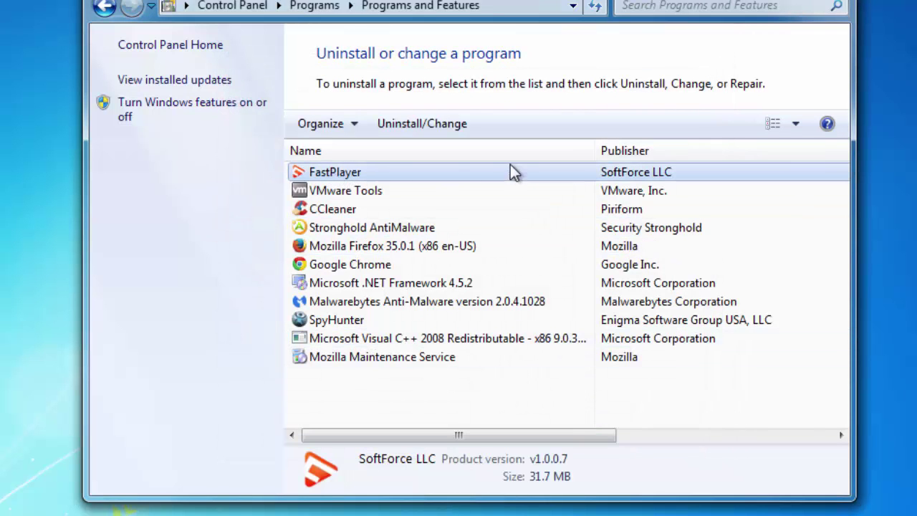
left_click(422, 124)
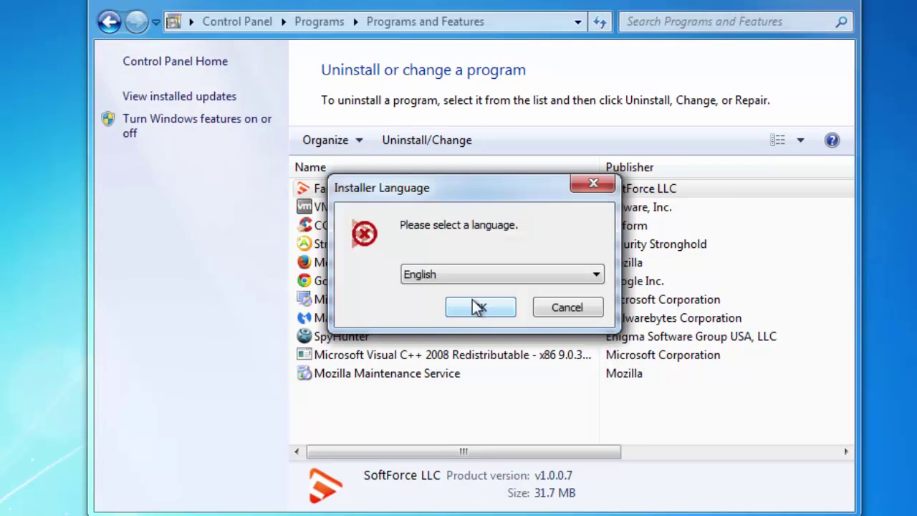
left_click(478, 307)
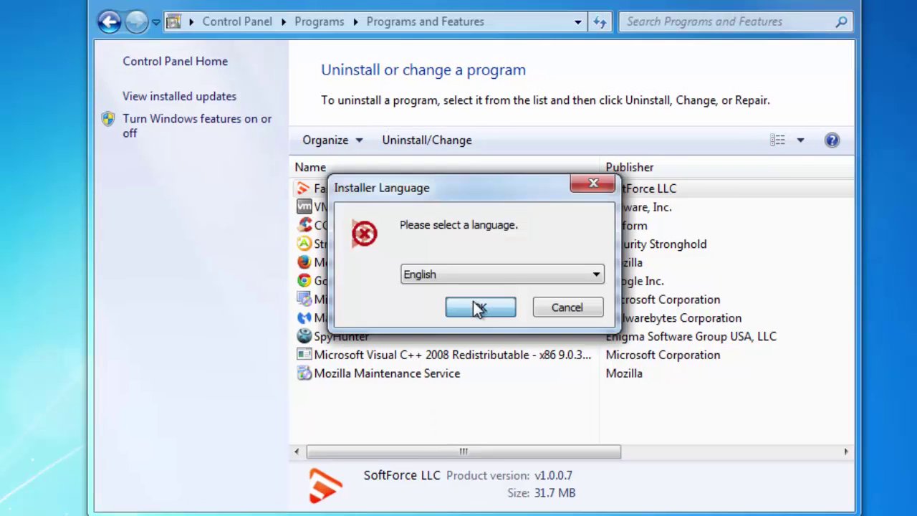
left_click(571, 419)
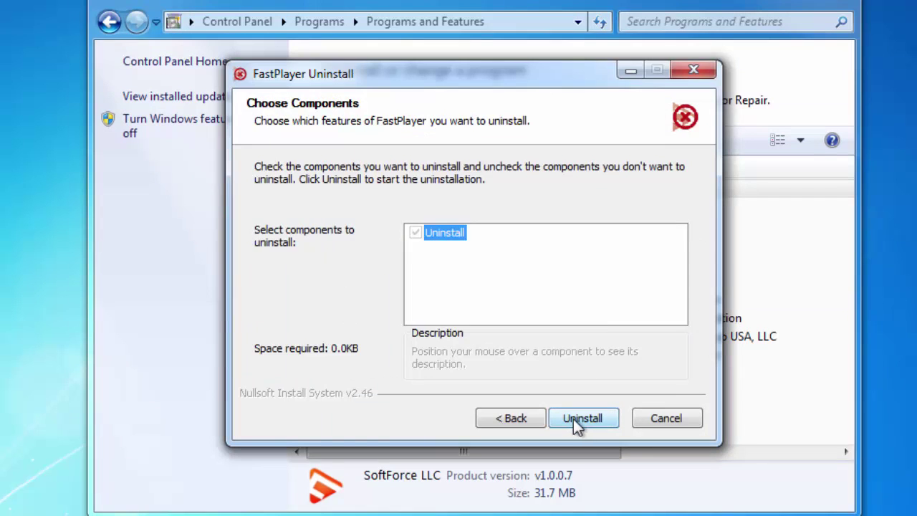
left_click(573, 419)
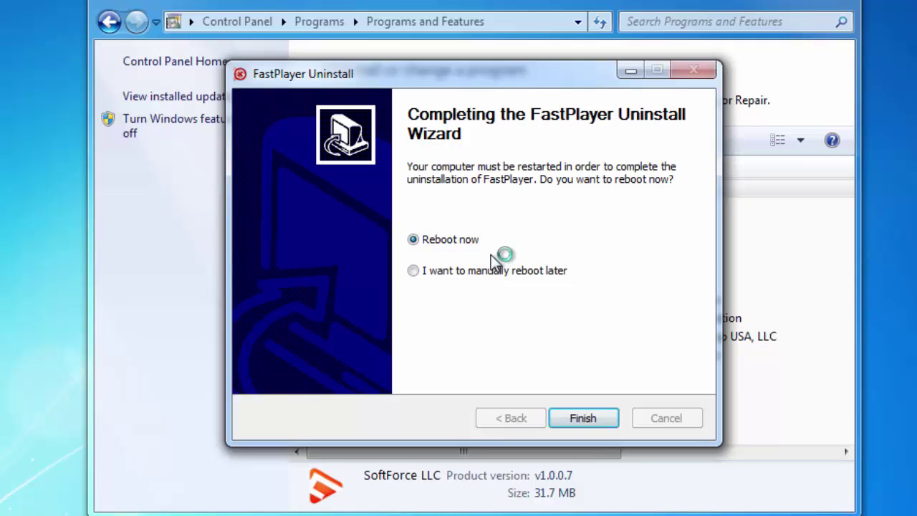
left_click(415, 272)
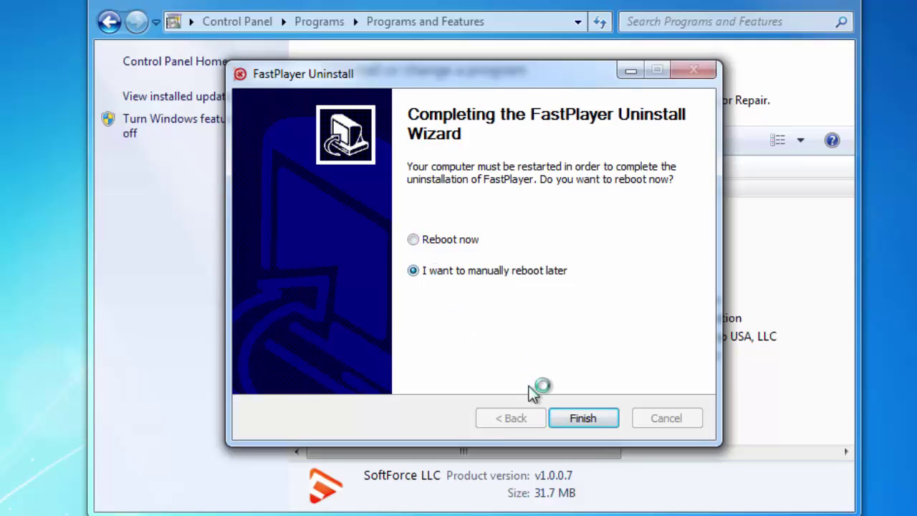
left_click(578, 419)
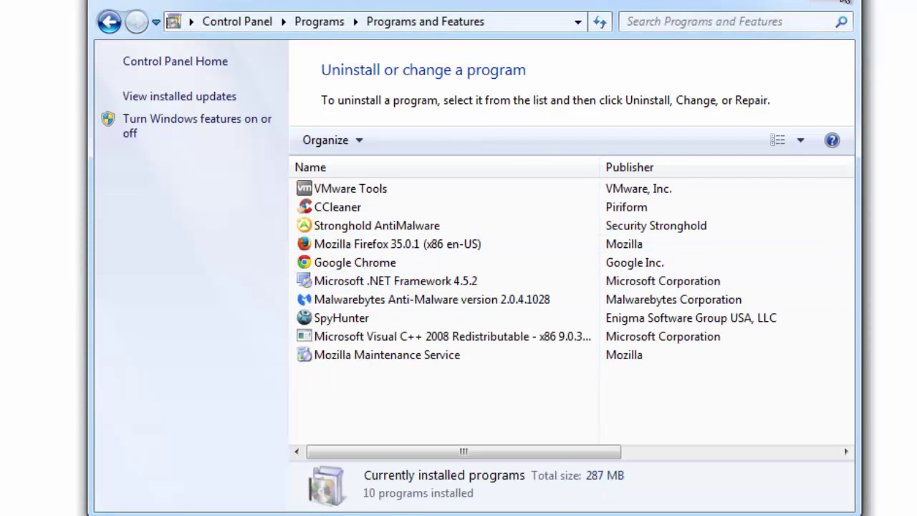
left_click(844, 2)
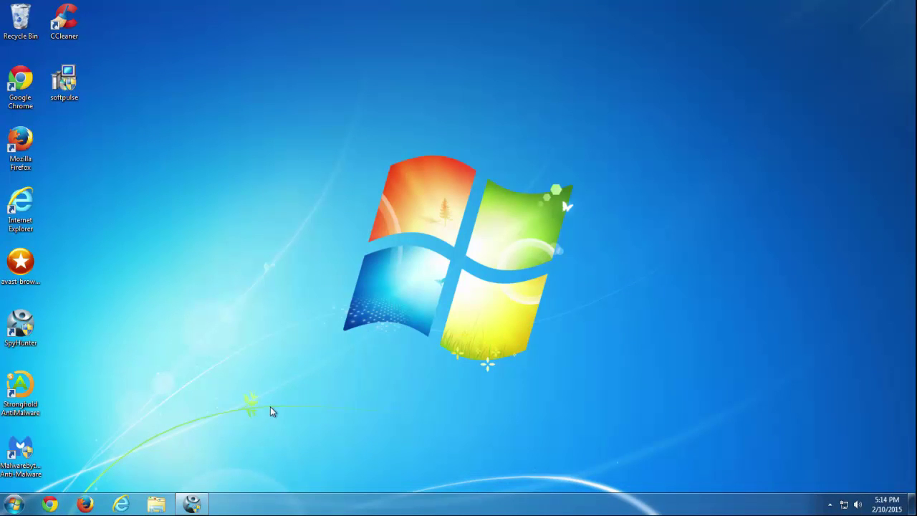
Switch to SpyHunter and examine the infections listed under Adware.CheckMeUp in the scan results.
left_click(192, 503)
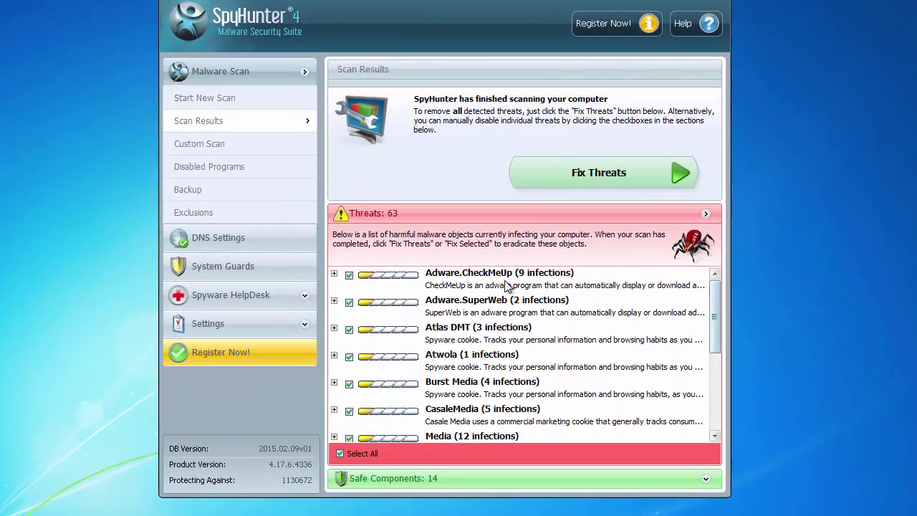
left_click(334, 274)
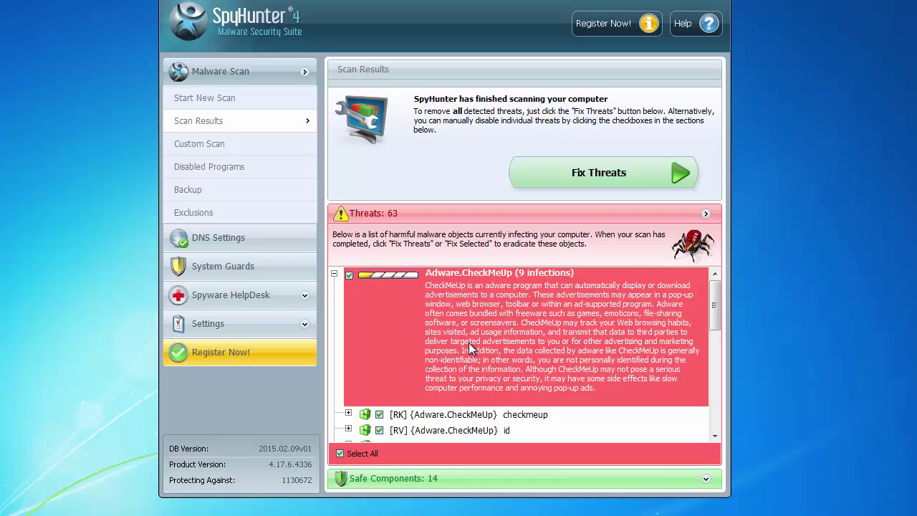
scroll(469, 347, "down", 3)
scroll(470, 349, "down", 3)
scroll(386, 313, "up", 6)
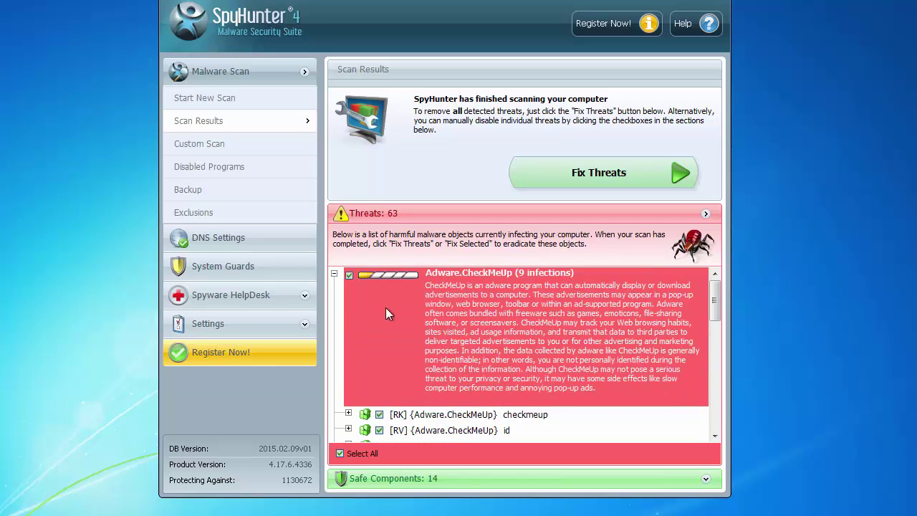
left_click(334, 274)
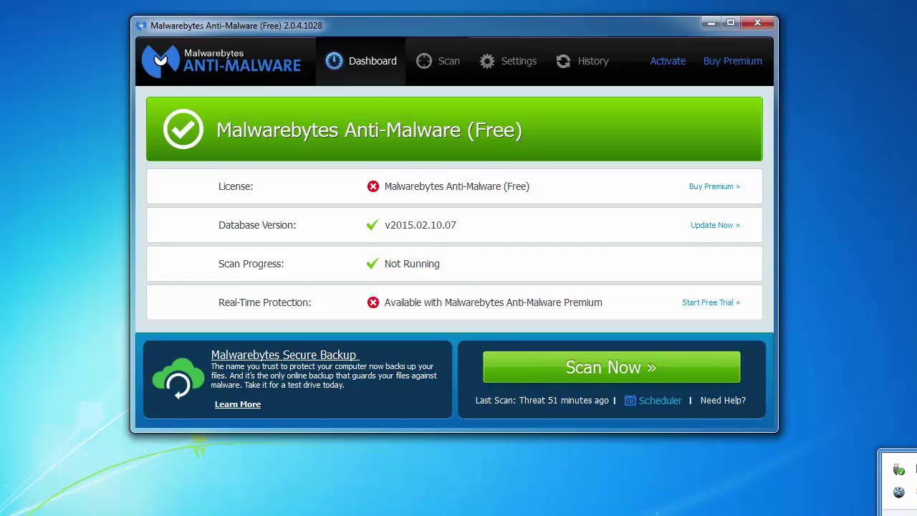
Review the items detected by the Malwarebytes Anti-Malware scan and close the program.
left_click(441, 66)
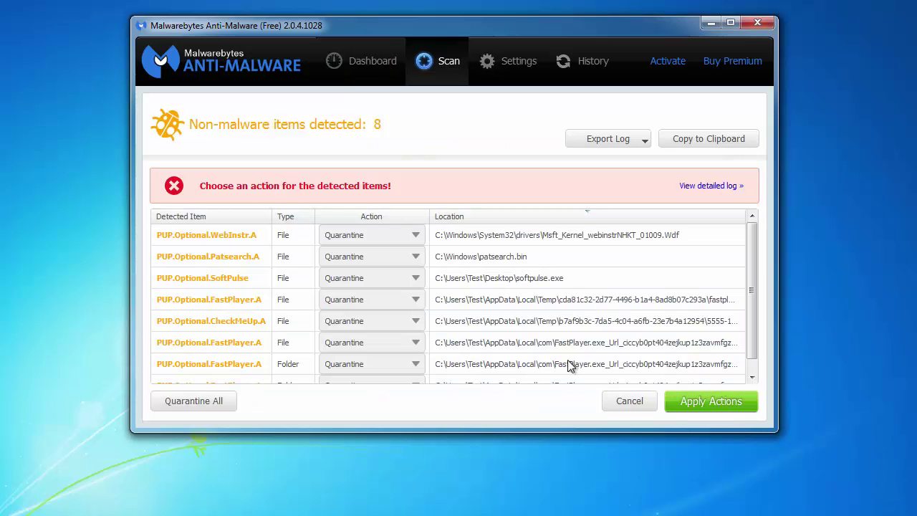
left_click(757, 23)
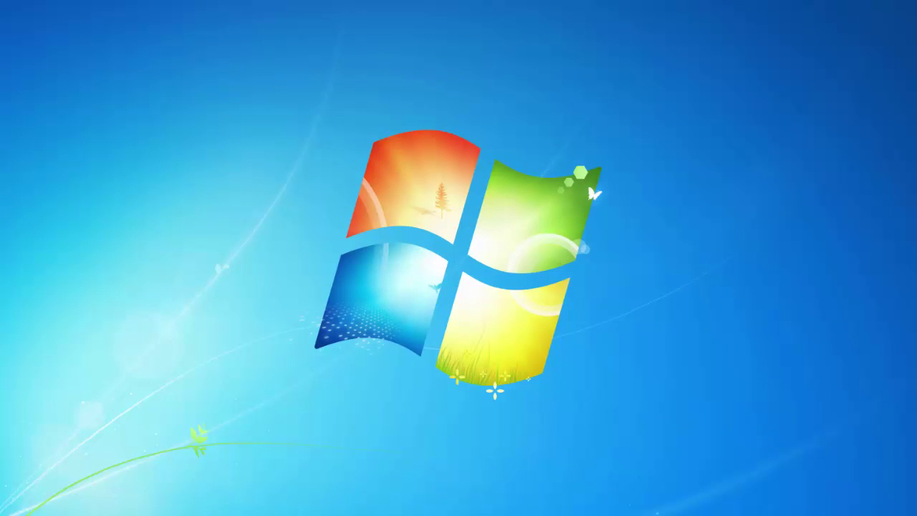
Switch to Stronghold AntiMalware and inspect the files detected under SimpleFiles, FastPlayer and the generic trojan.
key("alt+Tab")
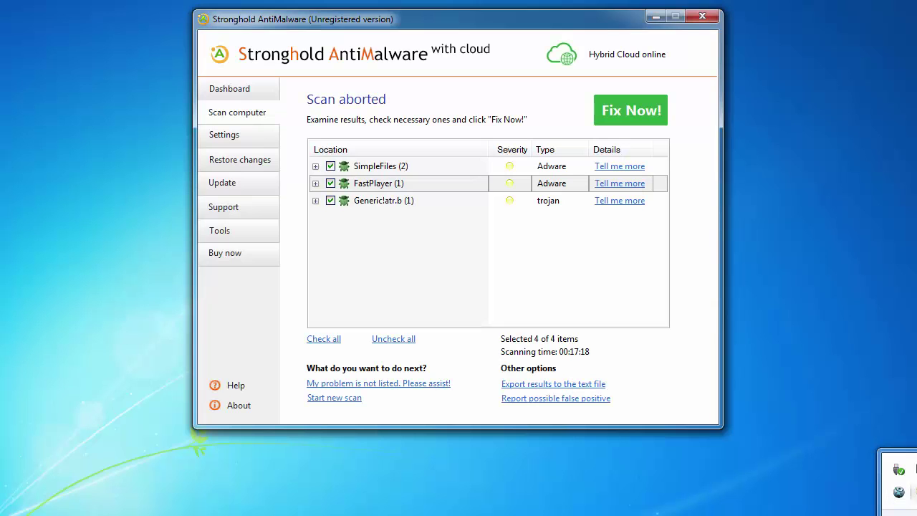
left_click(318, 185)
left_click(315, 167)
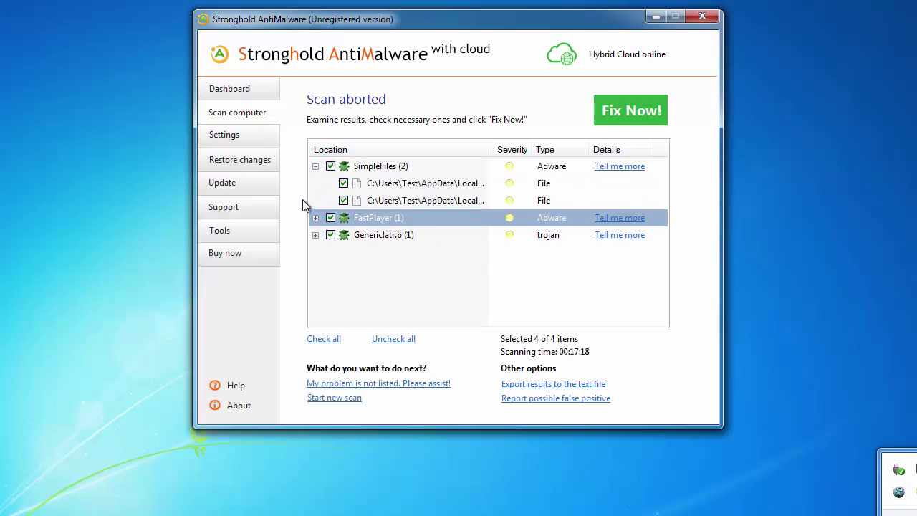
left_click(315, 217)
left_click(316, 253)
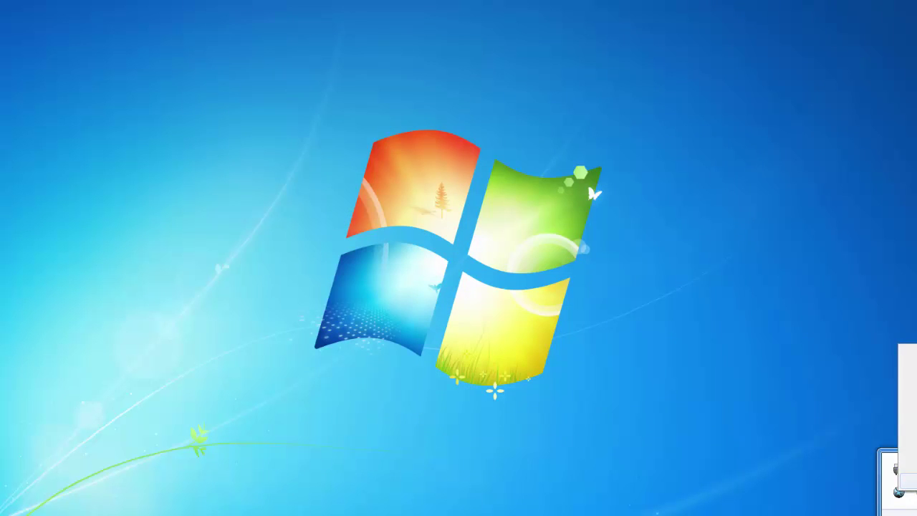
Exit the security program still running in the notification area.
right_click(900, 497)
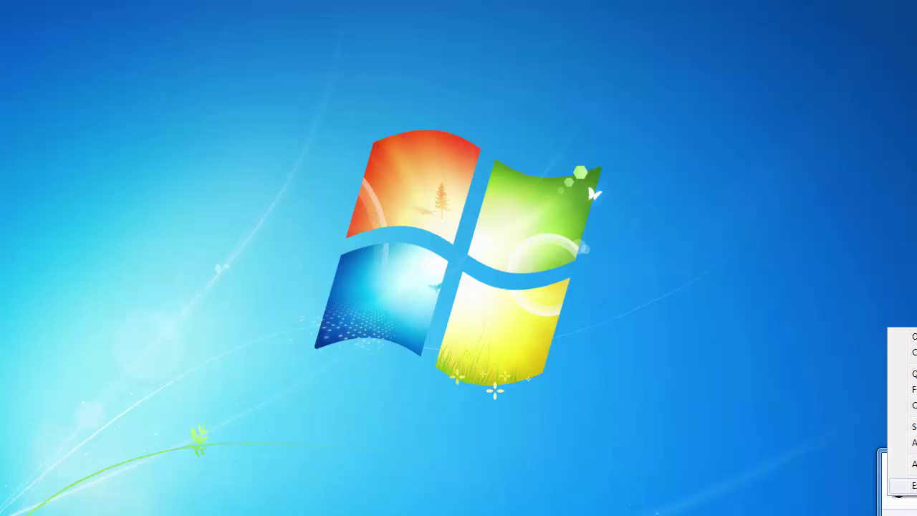
left_click(914, 484)
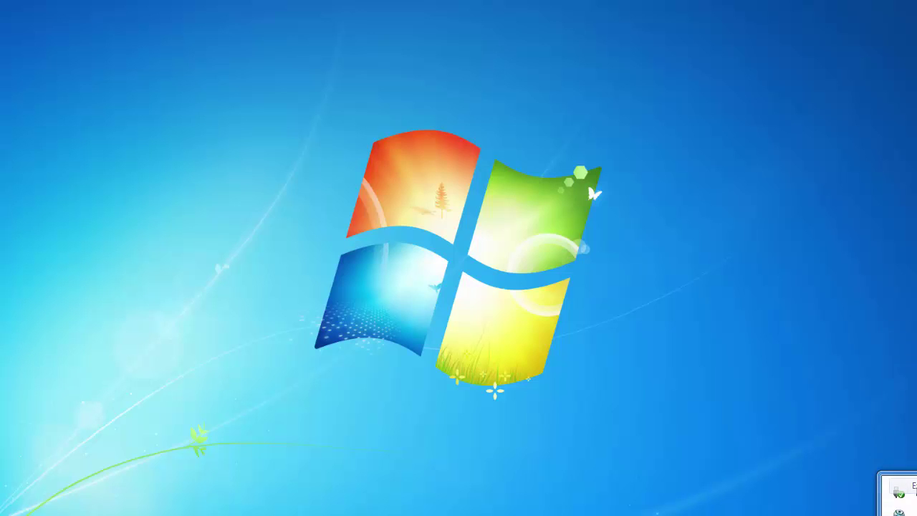
right_click(186, 290)
left_click(199, 327)
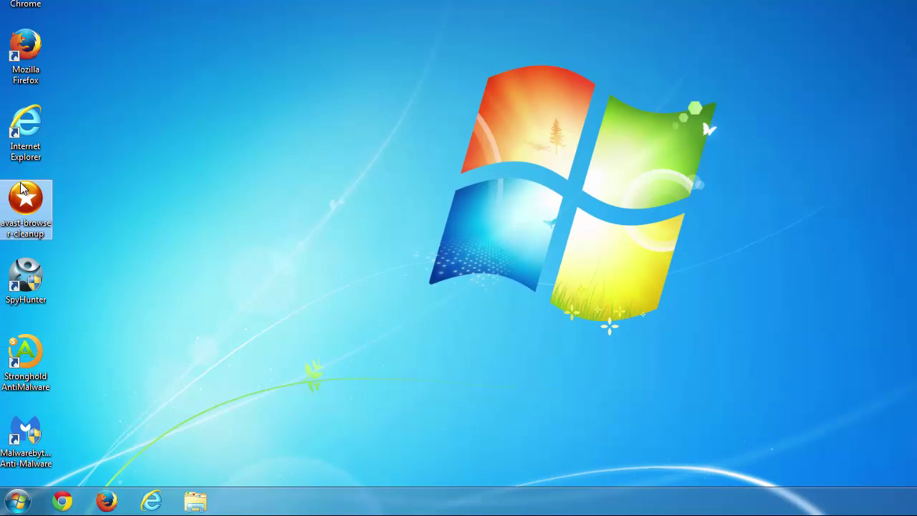
Run avast-browser-cleanup from the desktop as administrator and allow it to make changes.
right_click(20, 189)
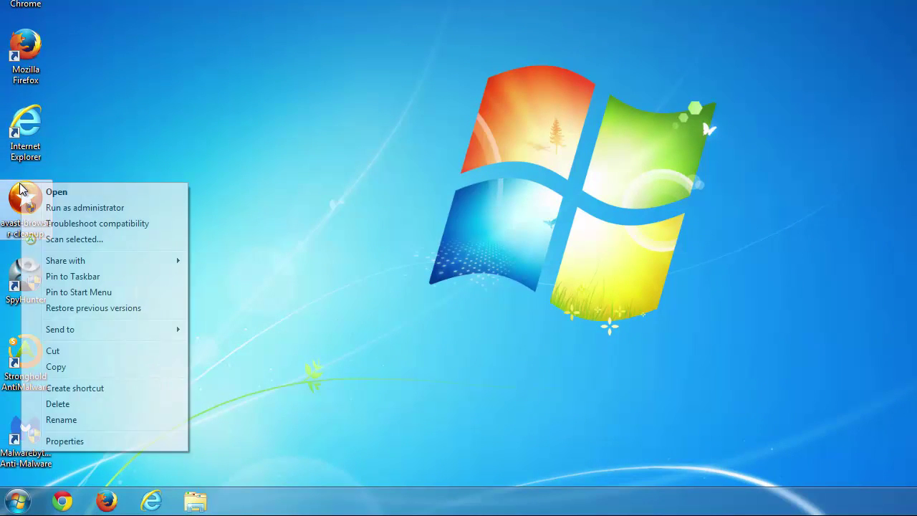
left_click(72, 208)
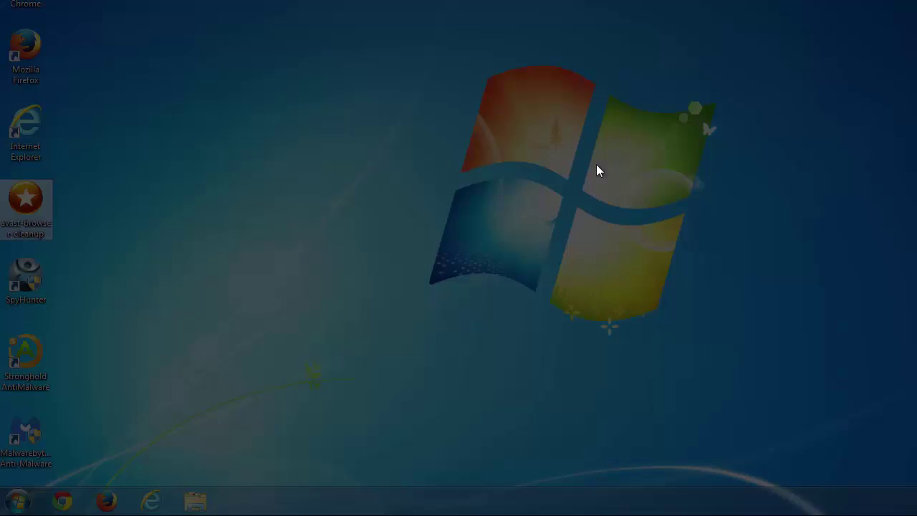
left_click(620, 217)
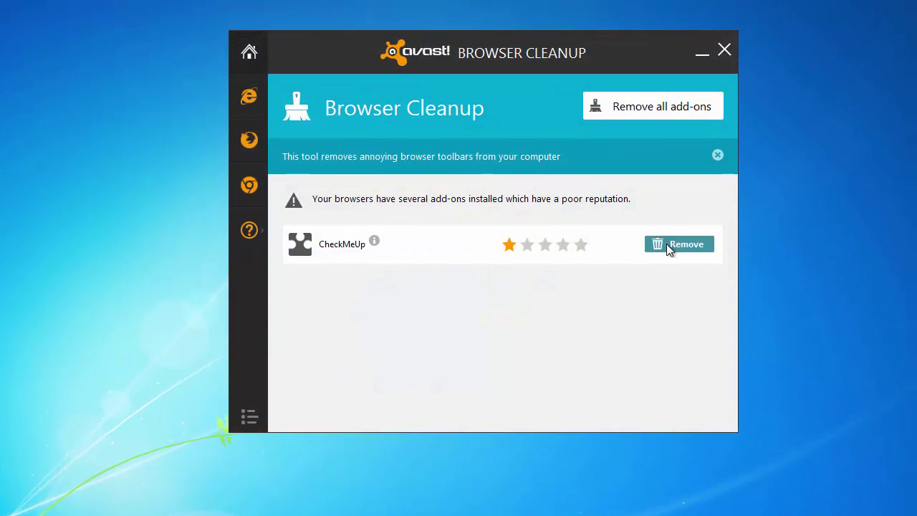
Remove the CheckMeUp add-on, choosing "Reset to original settings" for the search provider and homepage, and complete the free cleanup.
left_click(667, 244)
left_click(491, 245)
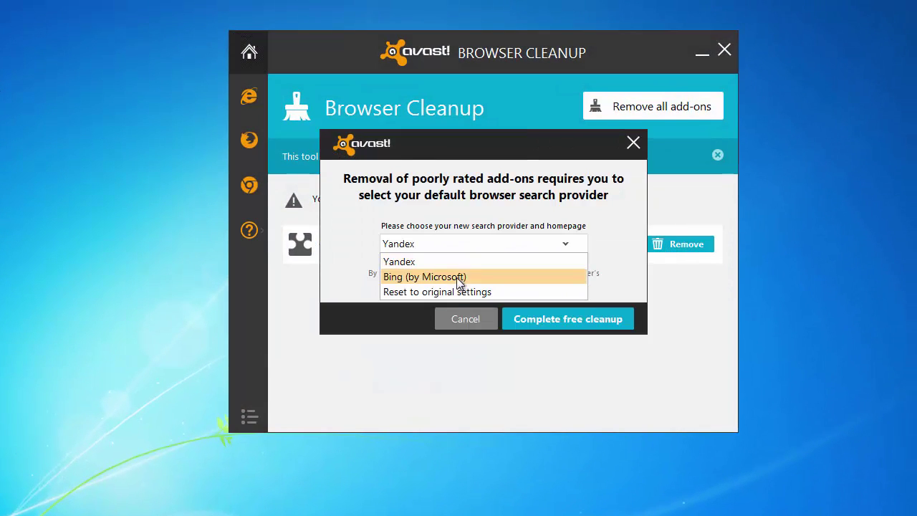
left_click(464, 292)
left_click(563, 320)
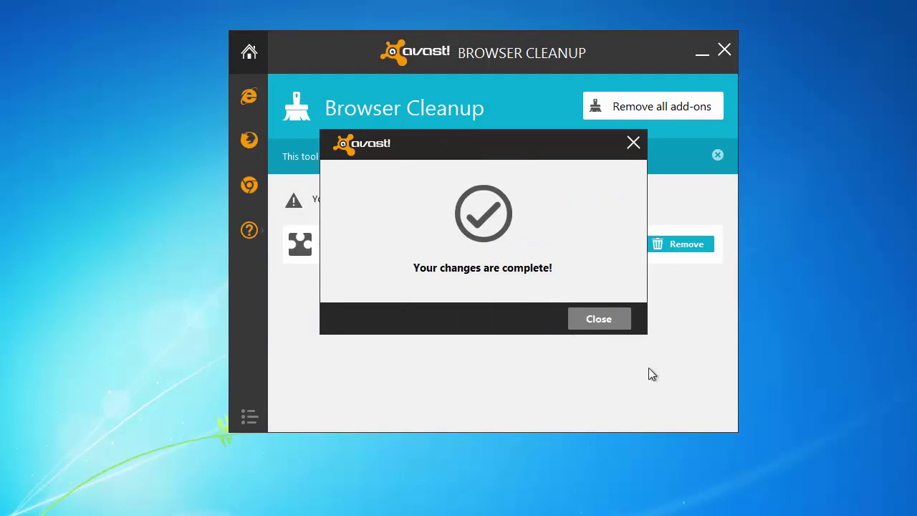
left_click(591, 318)
Reset the Internet Explorer settings with "Reset to original settings" as the search provider and homepage option.
left_click(248, 140)
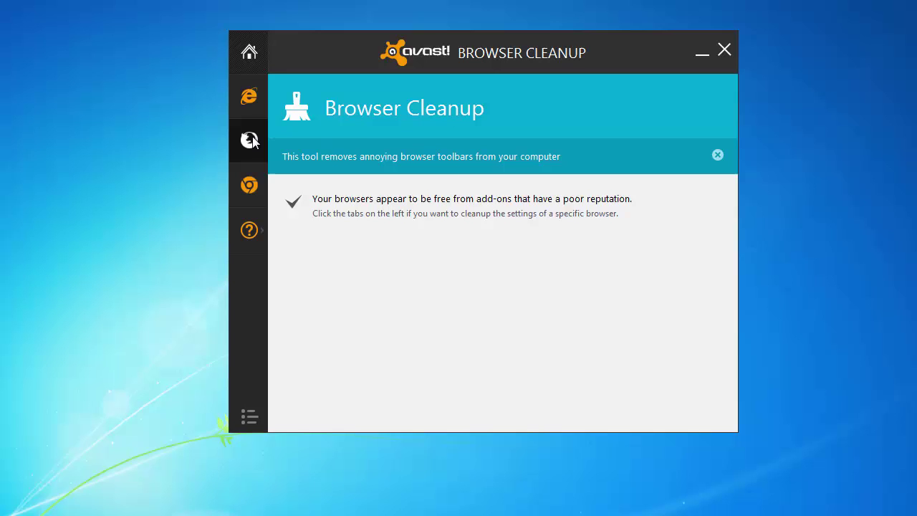
left_click(248, 100)
left_click(249, 188)
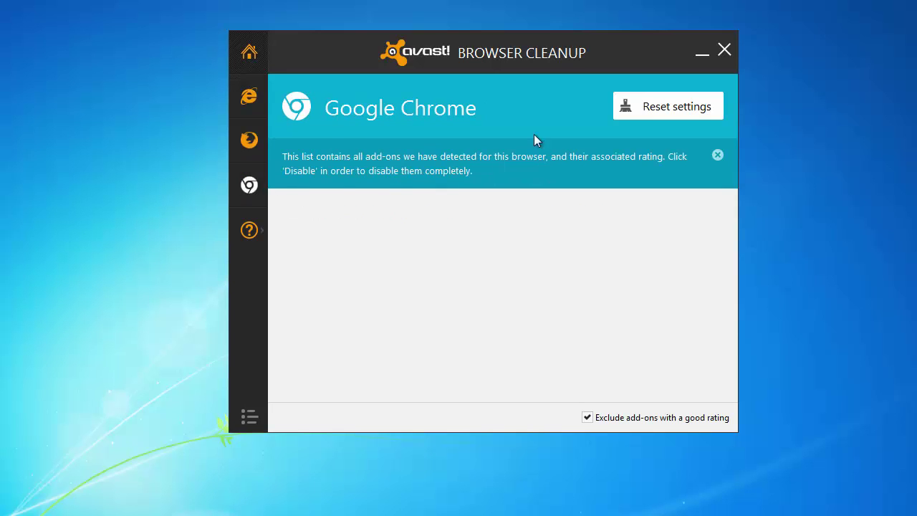
left_click(249, 96)
left_click(645, 108)
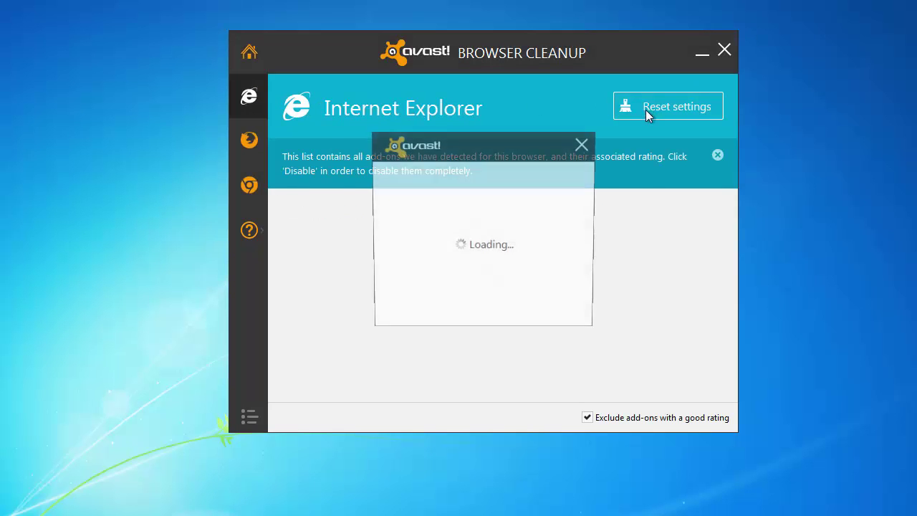
left_click(548, 245)
left_click(531, 288)
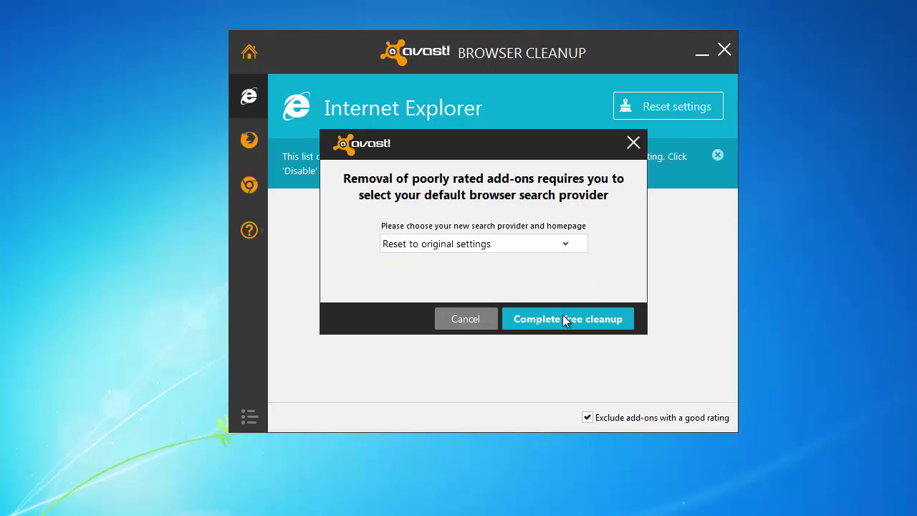
left_click(541, 319)
left_click(598, 319)
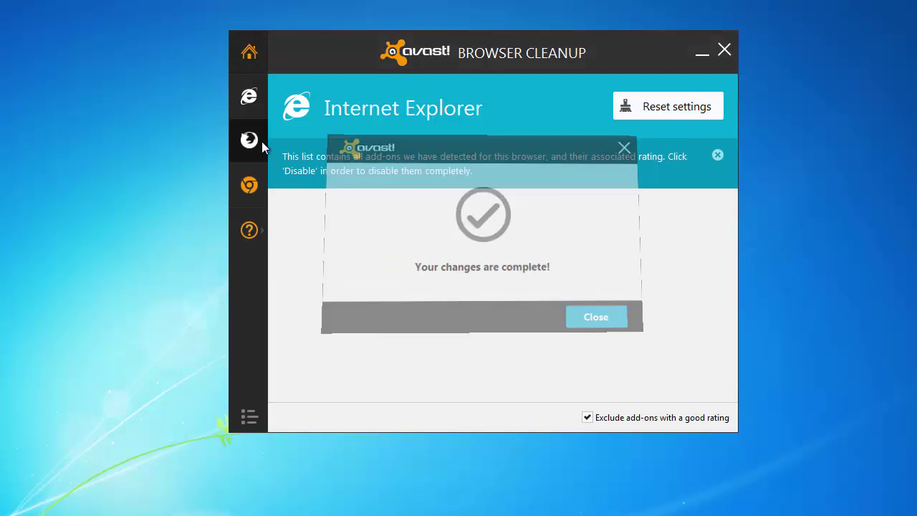
Reset the Mozilla Firefox settings, restoring the search provider and homepage to the original settings.
left_click(248, 139)
left_click(667, 106)
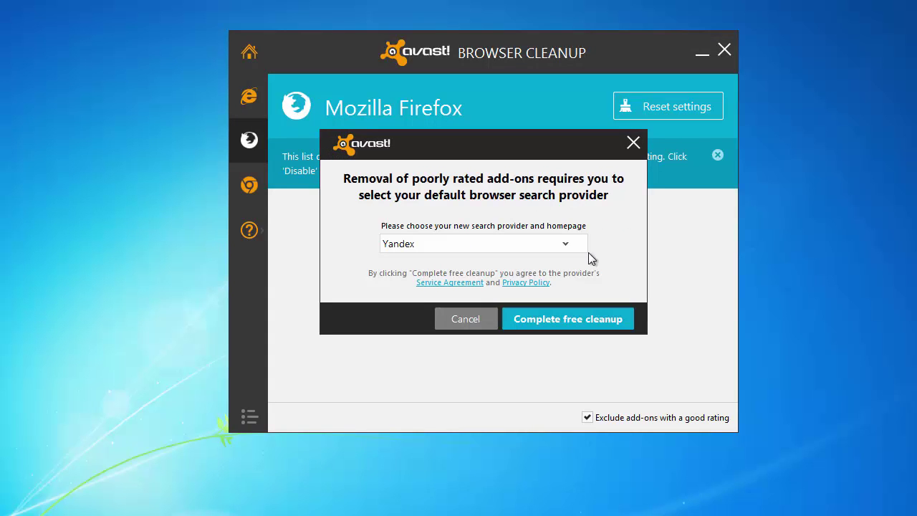
left_click(556, 245)
left_click(538, 288)
left_click(560, 326)
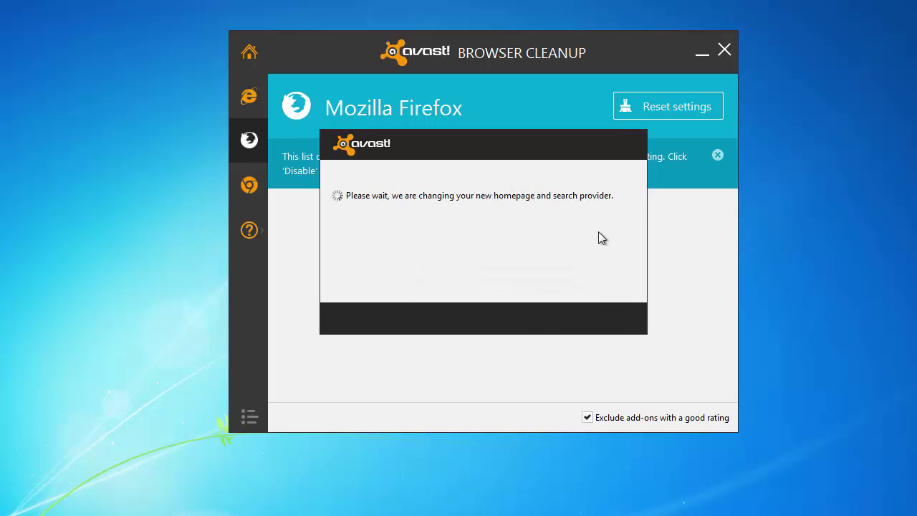
left_click(592, 321)
Reset the Google Chrome settings with the search provider and homepage set to "Reset to original settings", and close the cleanup tool.
left_click(248, 187)
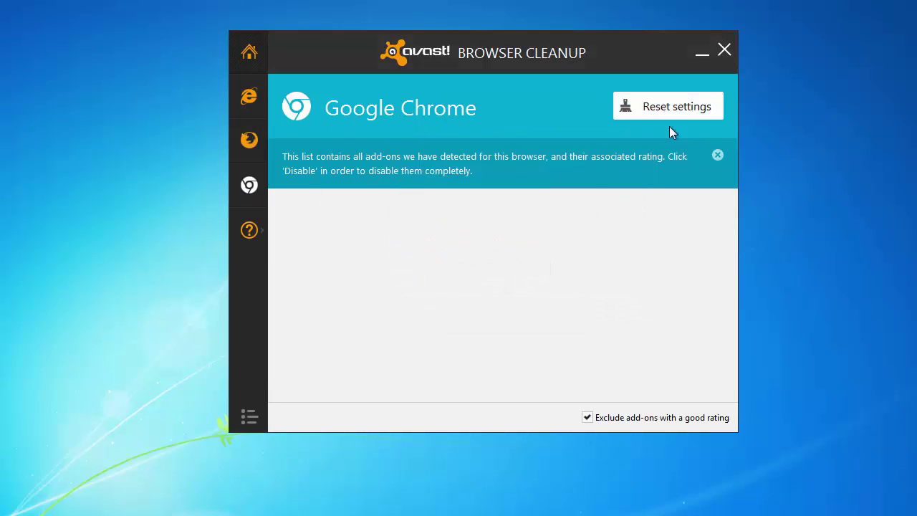
left_click(675, 101)
left_click(580, 244)
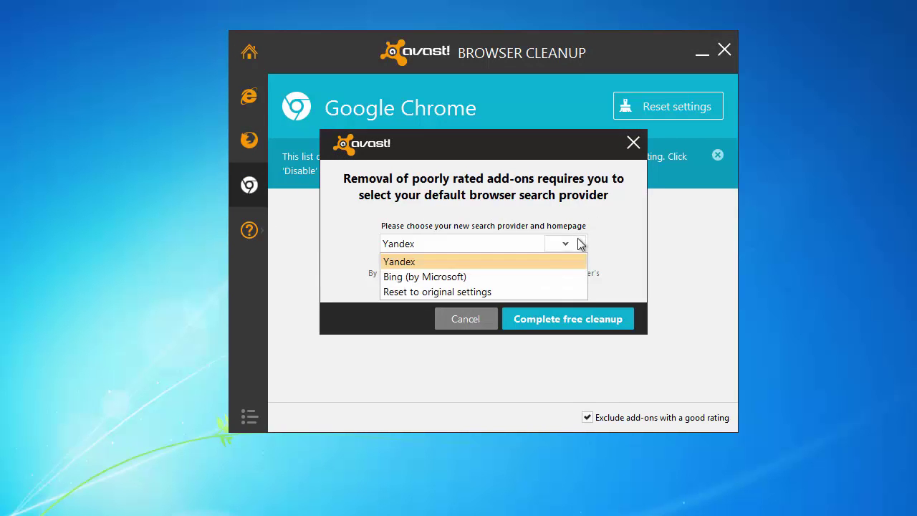
left_click(520, 291)
left_click(559, 321)
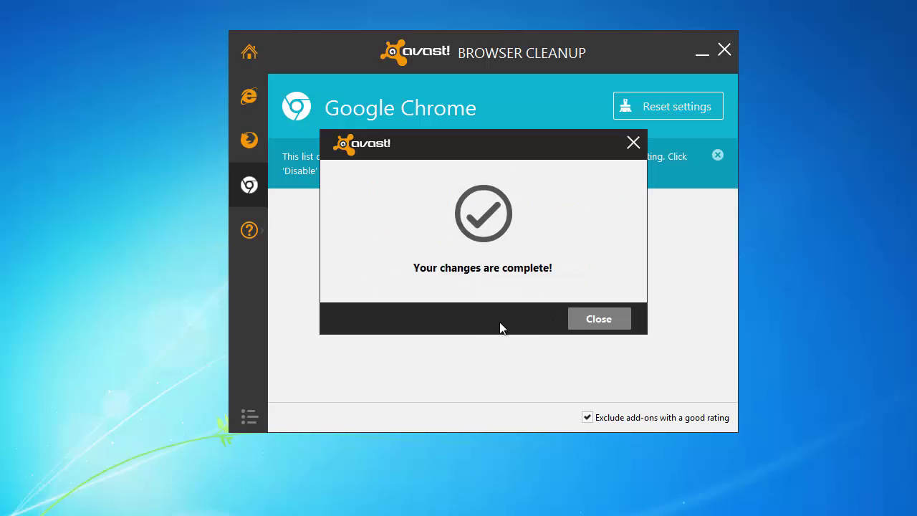
left_click(601, 320)
left_click(724, 50)
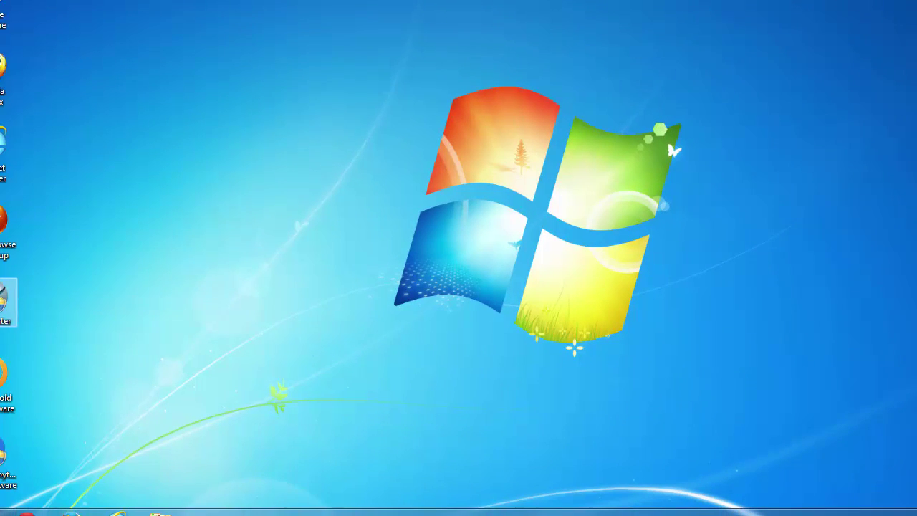
Open Local Disk (C:) from the Computer window in Windows Explorer.
left_click(18, 501)
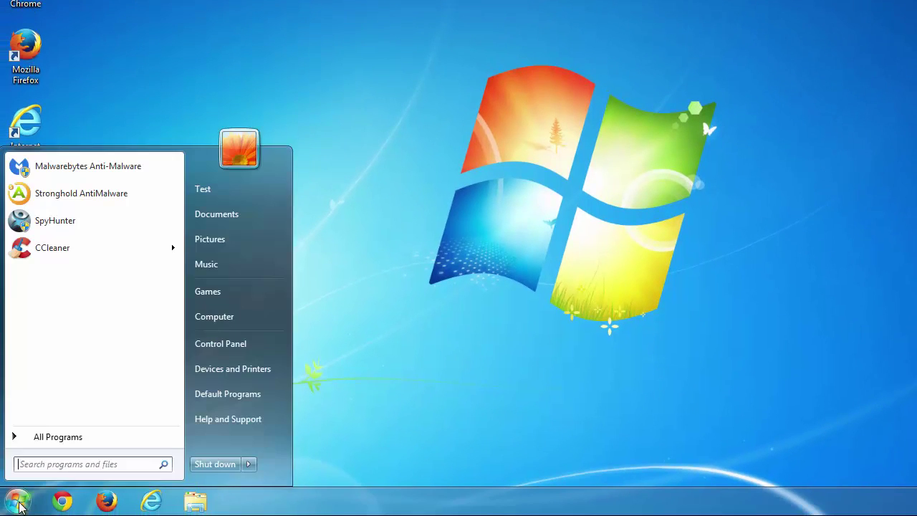
left_click(207, 320)
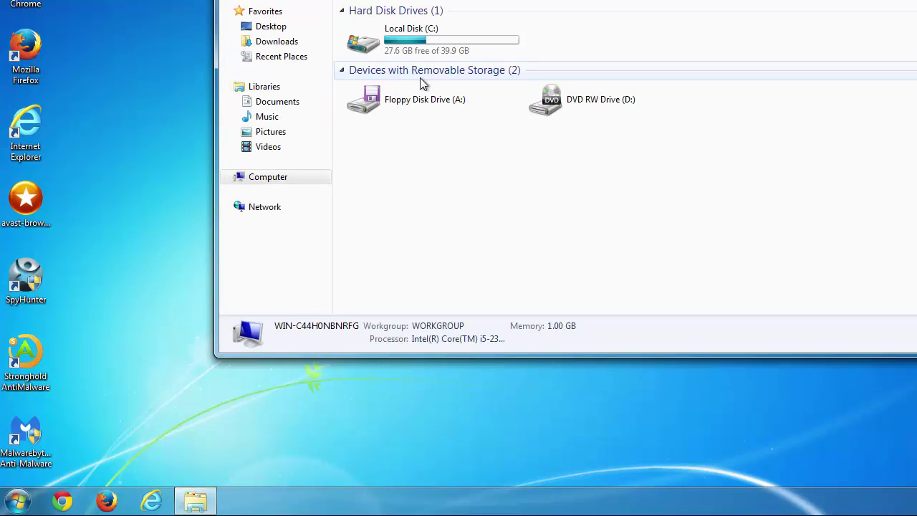
left_click(415, 56)
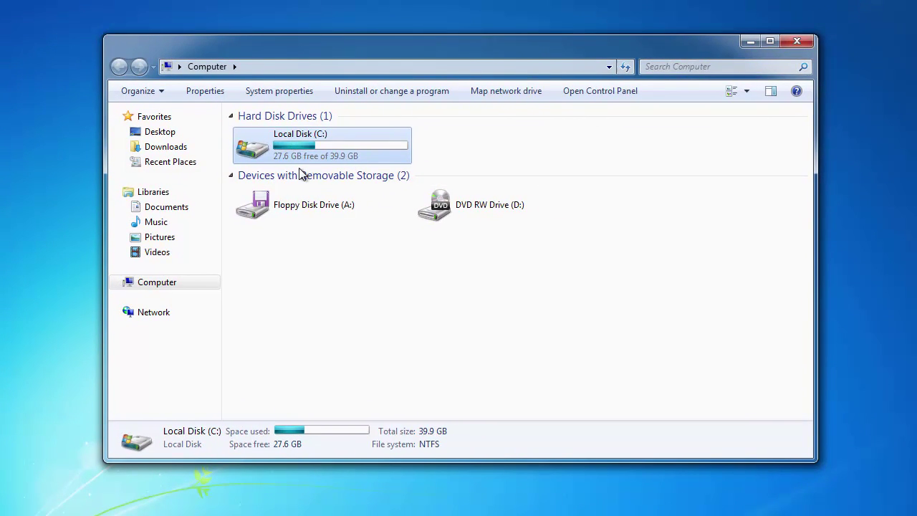
double_click(301, 159)
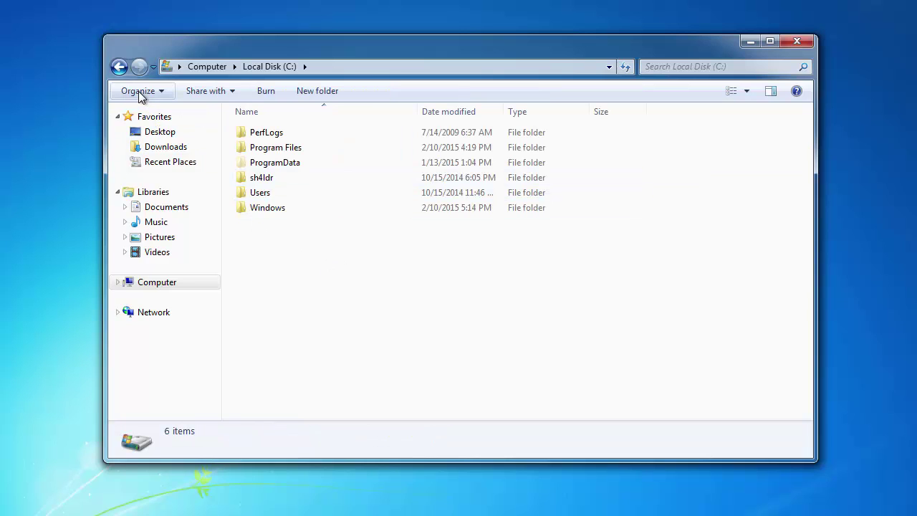
Set the folder view options to show hidden files, folders, and drives, and apply the setting.
left_click(140, 96)
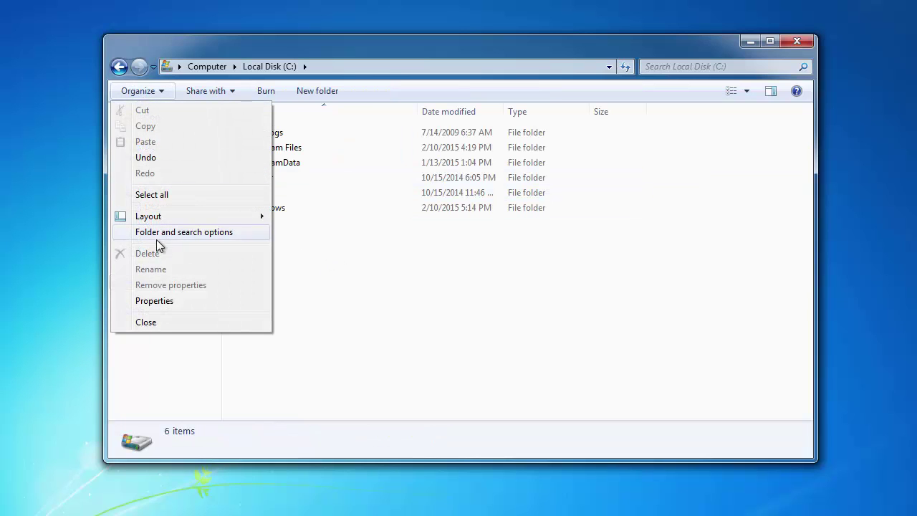
left_click(158, 234)
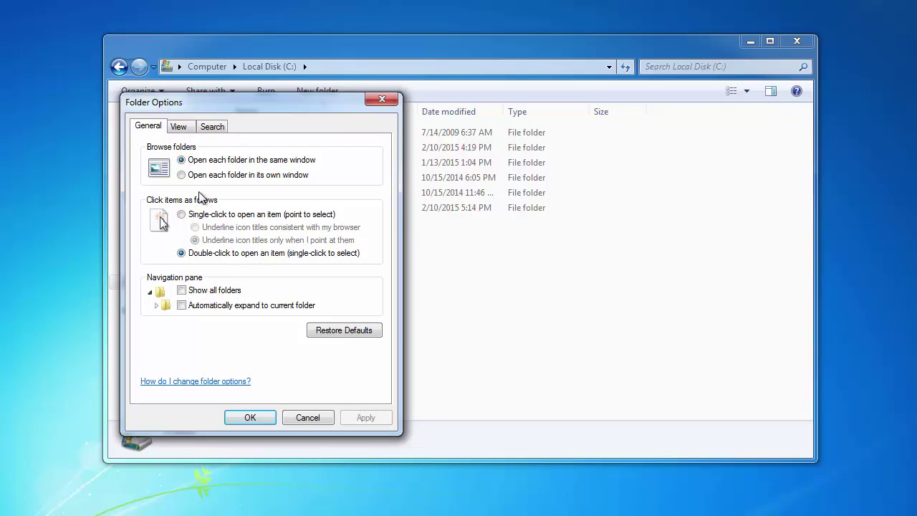
left_click(178, 127)
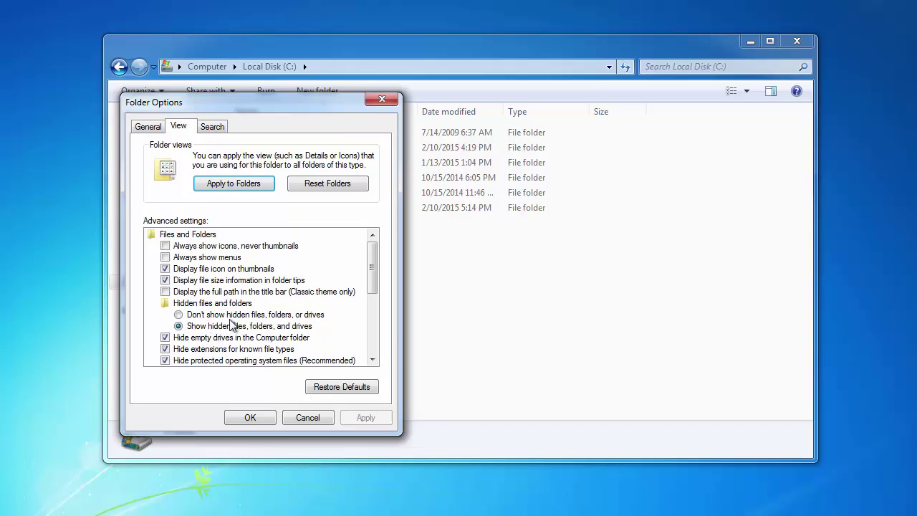
left_click(180, 316)
left_click(184, 327)
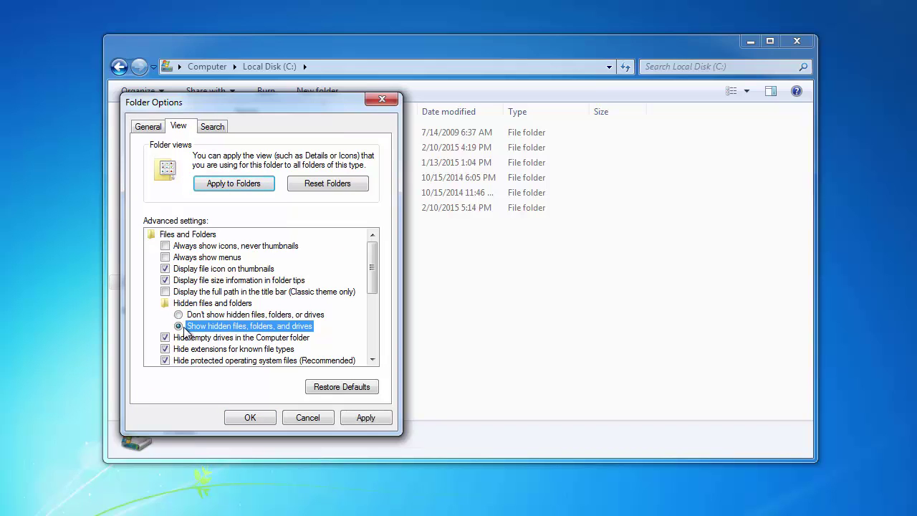
left_click(375, 421)
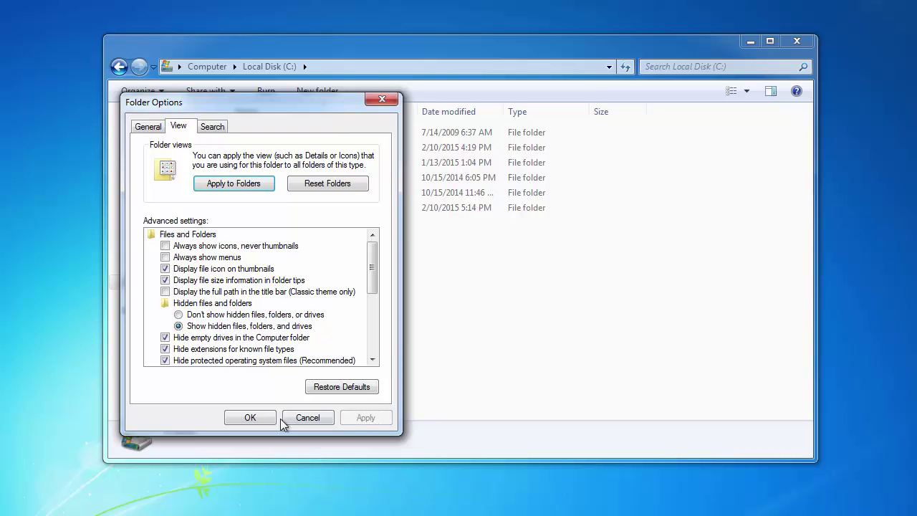
left_click(248, 417)
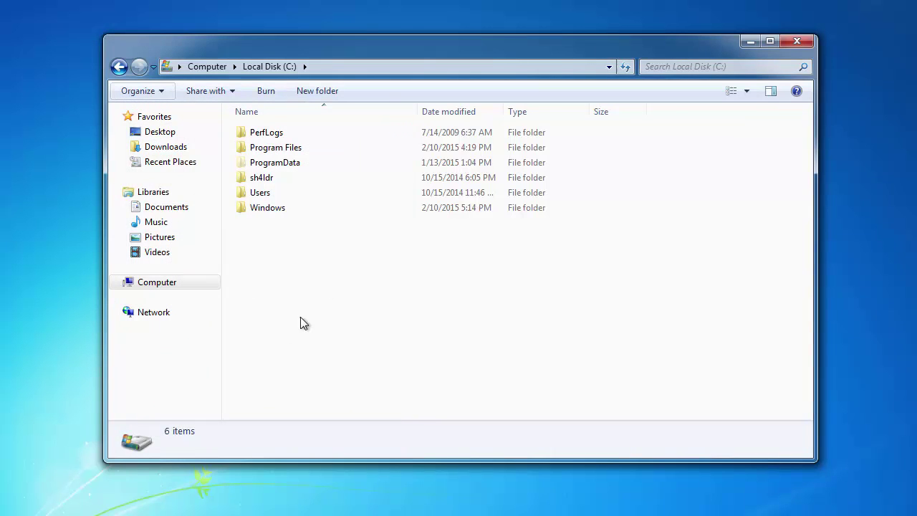
Inspect the ProgramData and Program Files folders on drive C for leftover adware folders and return to the drive's root.
double_click(268, 164)
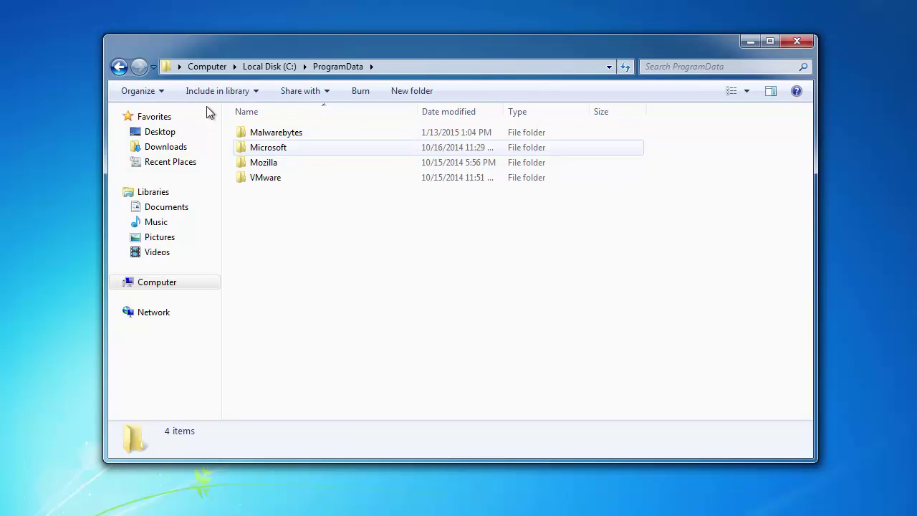
left_click(119, 66)
double_click(269, 148)
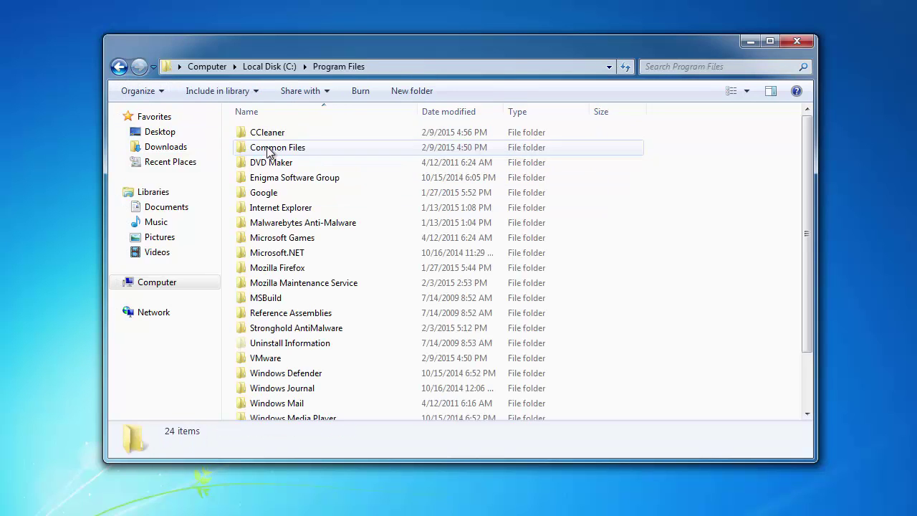
scroll(397, 297, "down", 2)
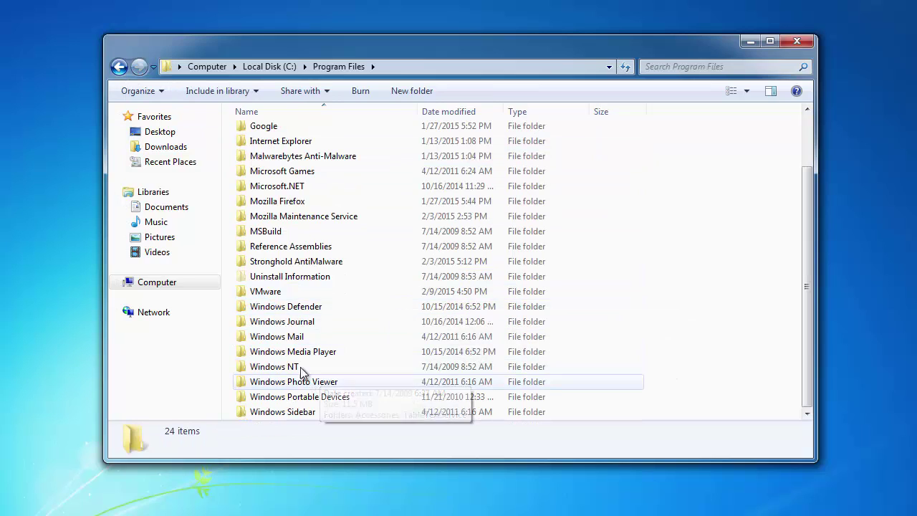
scroll(301, 323, "up", 2)
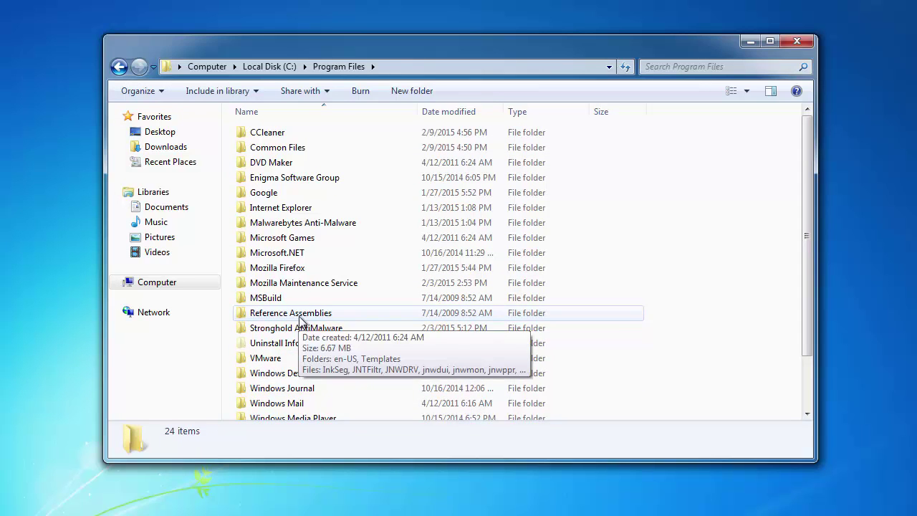
scroll(312, 288, "down", 2)
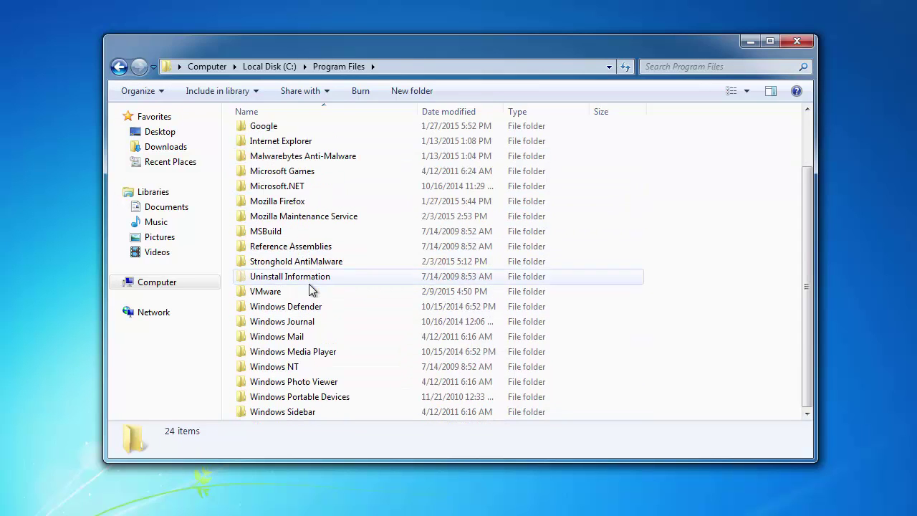
left_click(119, 66)
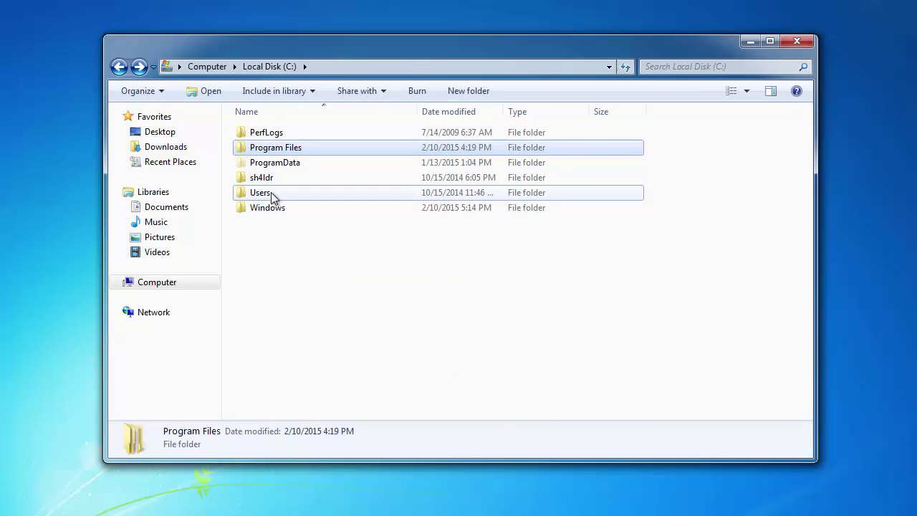
Open the Temp folder at Users > Test > AppData > Local on drive C.
double_click(273, 194)
left_click(260, 163)
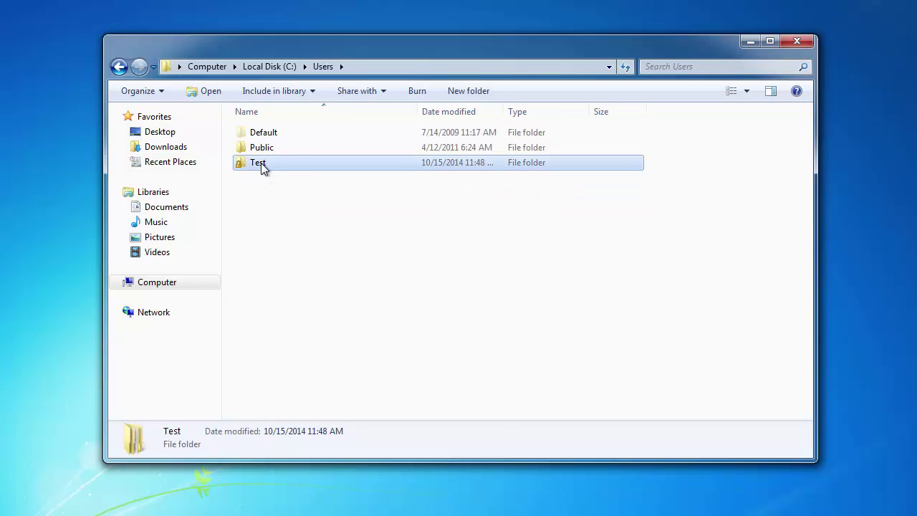
left_click(266, 196)
double_click(254, 161)
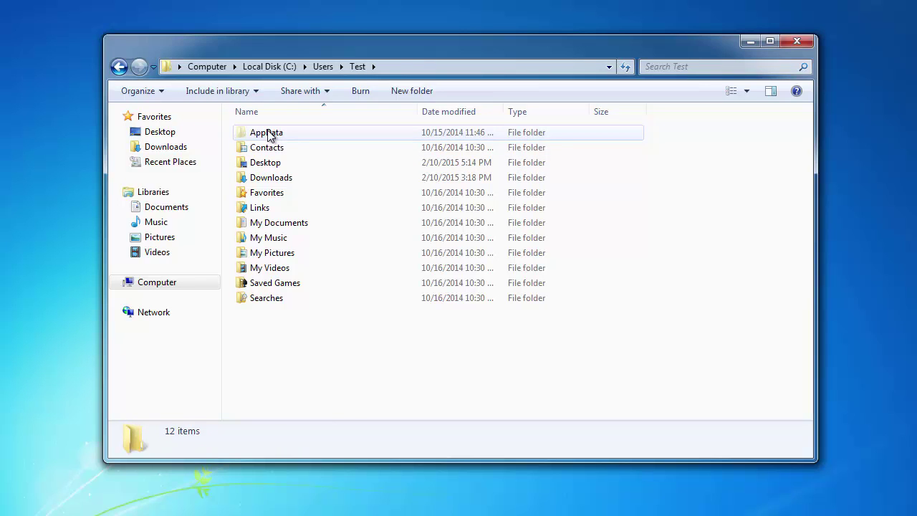
double_click(269, 136)
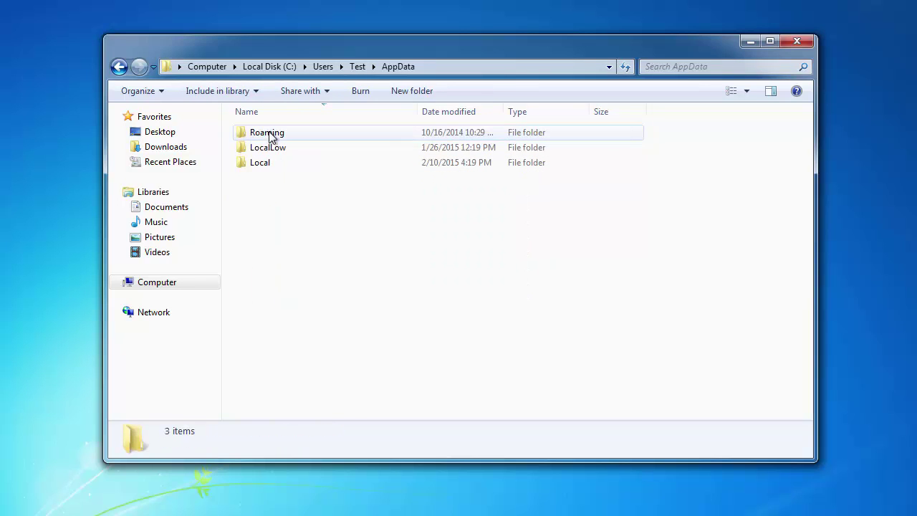
double_click(256, 166)
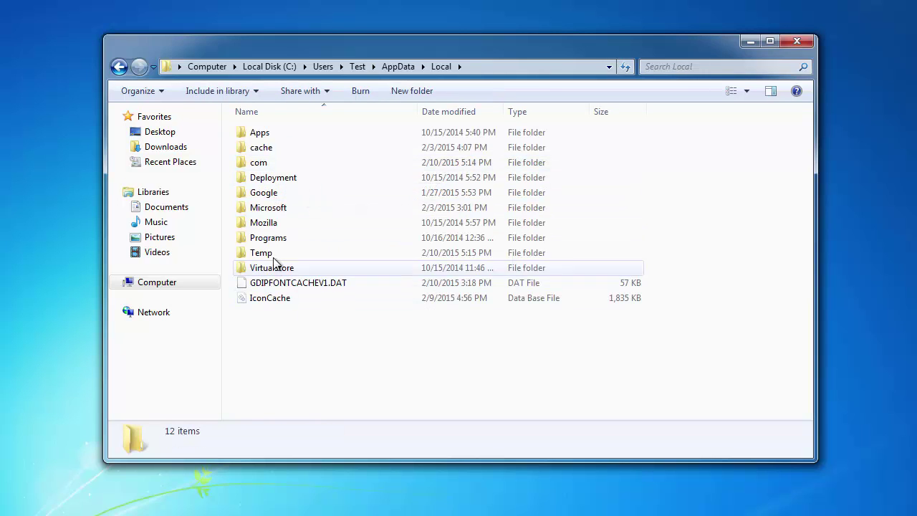
double_click(262, 252)
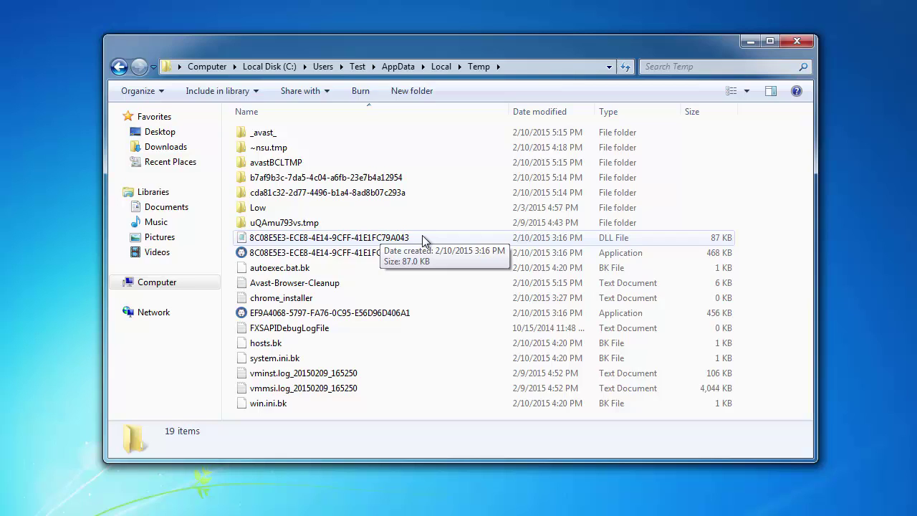
Delete all files and folders in the Temp folder, skipping the in-use file FXSAPIDebugLogFile.
key("ctrl+a")
key("Delete")
left_click(492, 300)
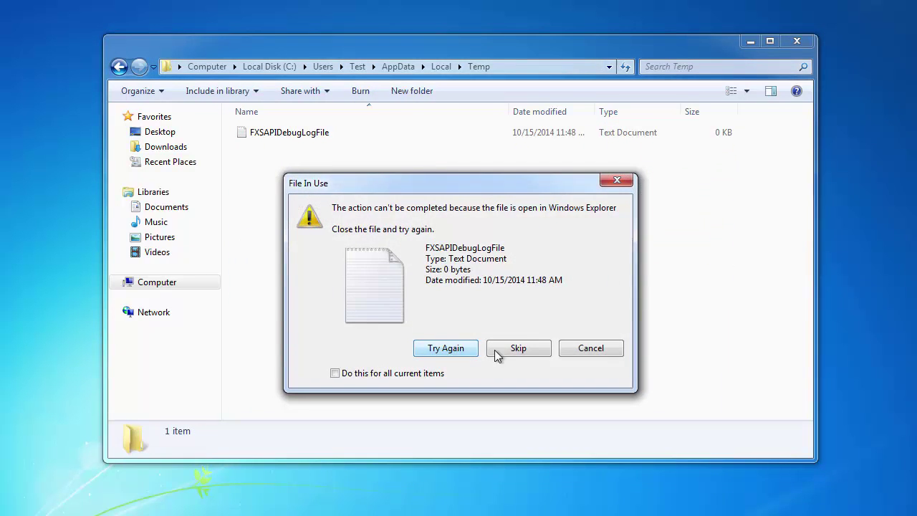
left_click(510, 349)
Inspect the Local, Roaming and LocalLow folders under AppData for leftover adware folders and return to AppData.
left_click(119, 66)
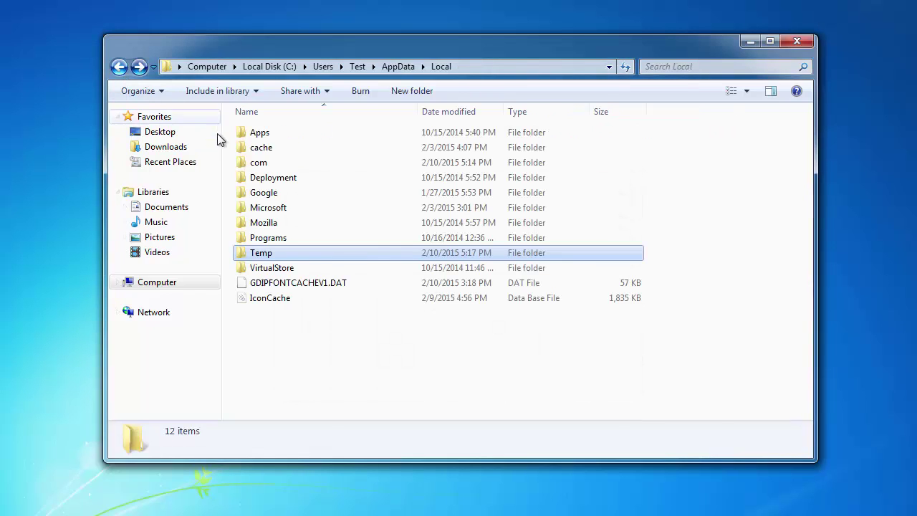
key("BackSpace")
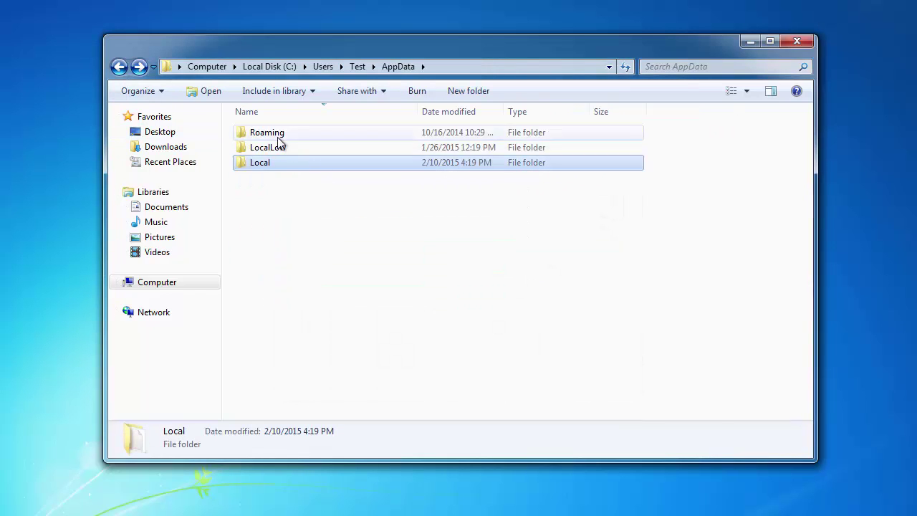
double_click(279, 135)
left_click(120, 66)
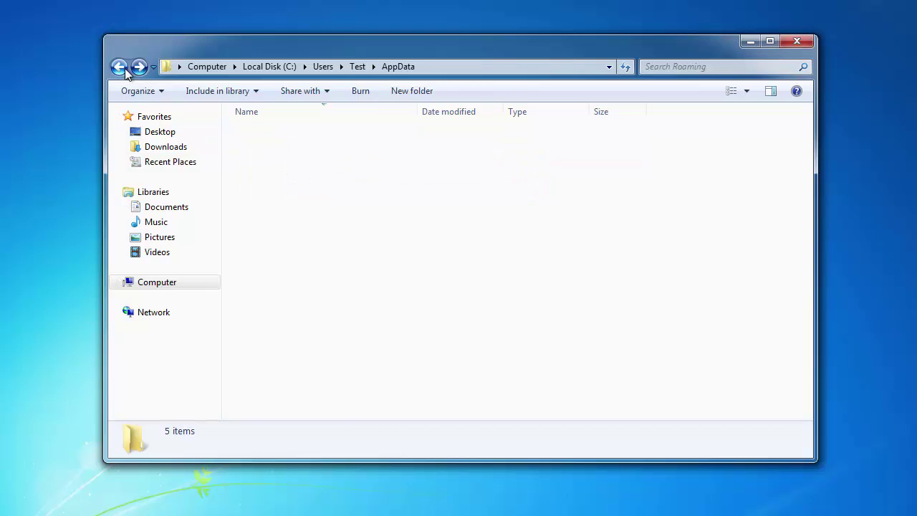
double_click(266, 148)
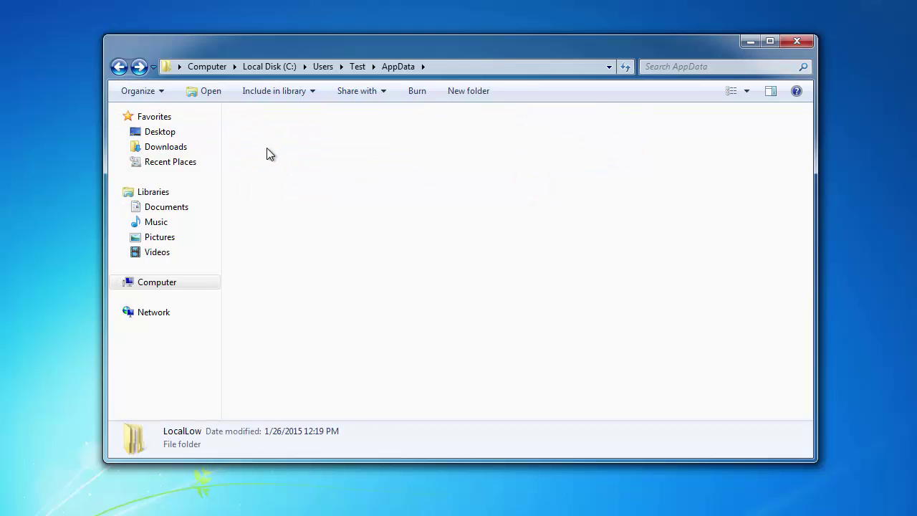
left_click(117, 67)
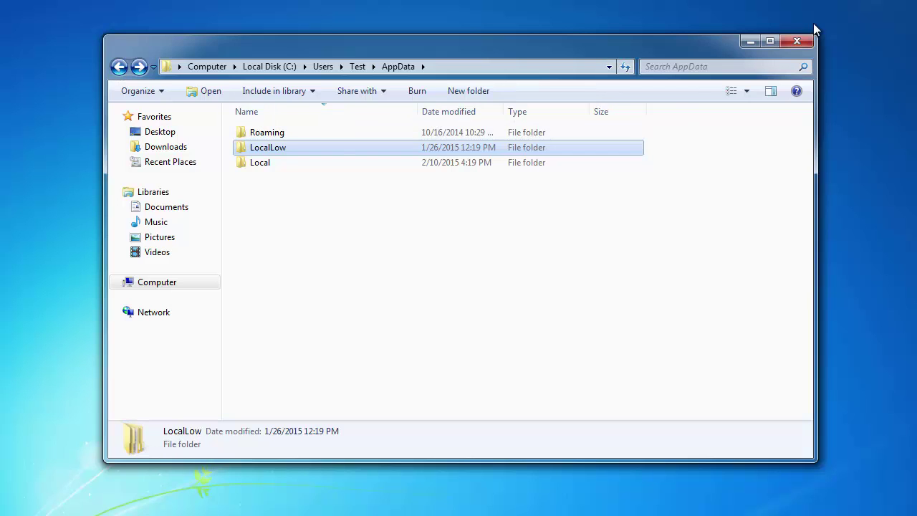
Close the Windows Explorer window and refresh the desktop.
left_click(797, 42)
right_click(131, 241)
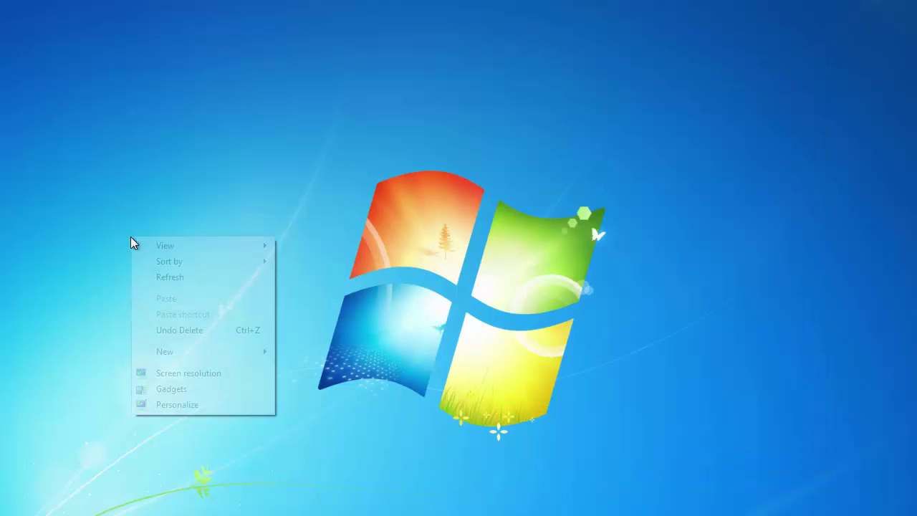
left_click(176, 279)
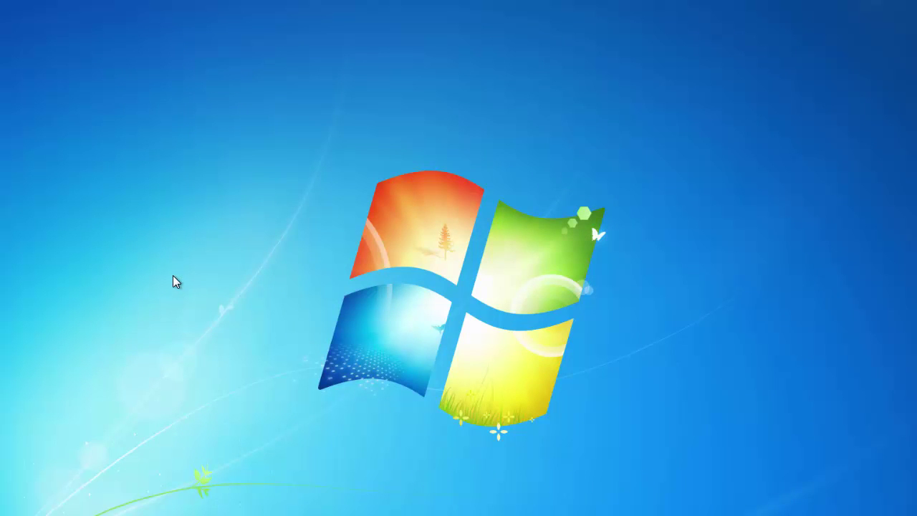